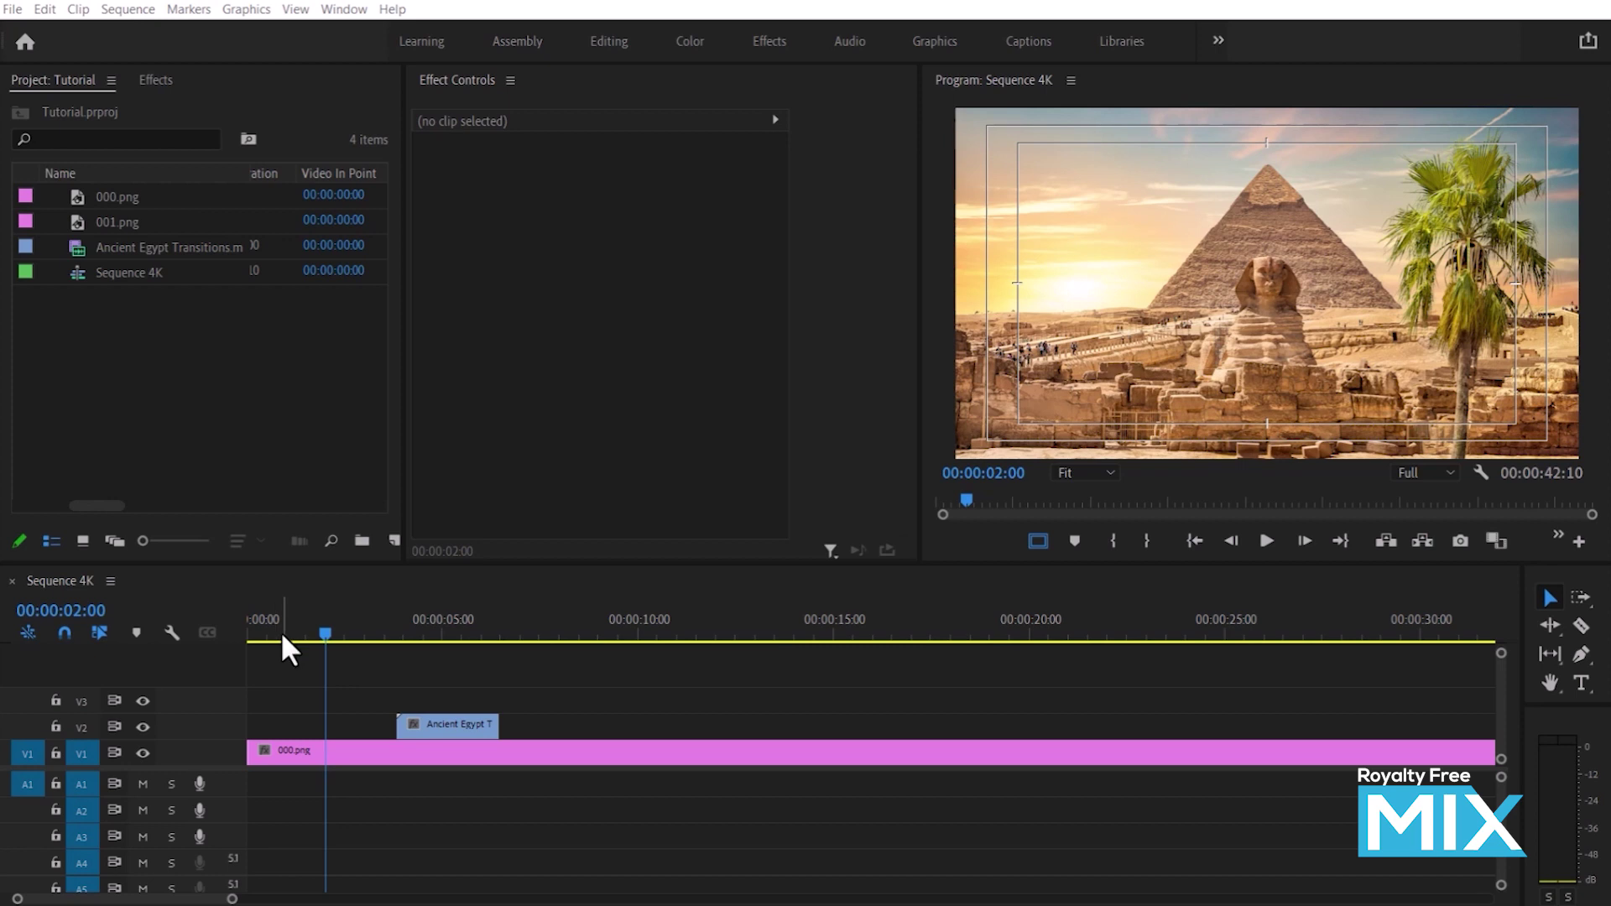
Step: Preview the pyramid still under the Ancient Egypt transition clip, then scrub back to about three seconds
{"action": "key", "text": "space"}
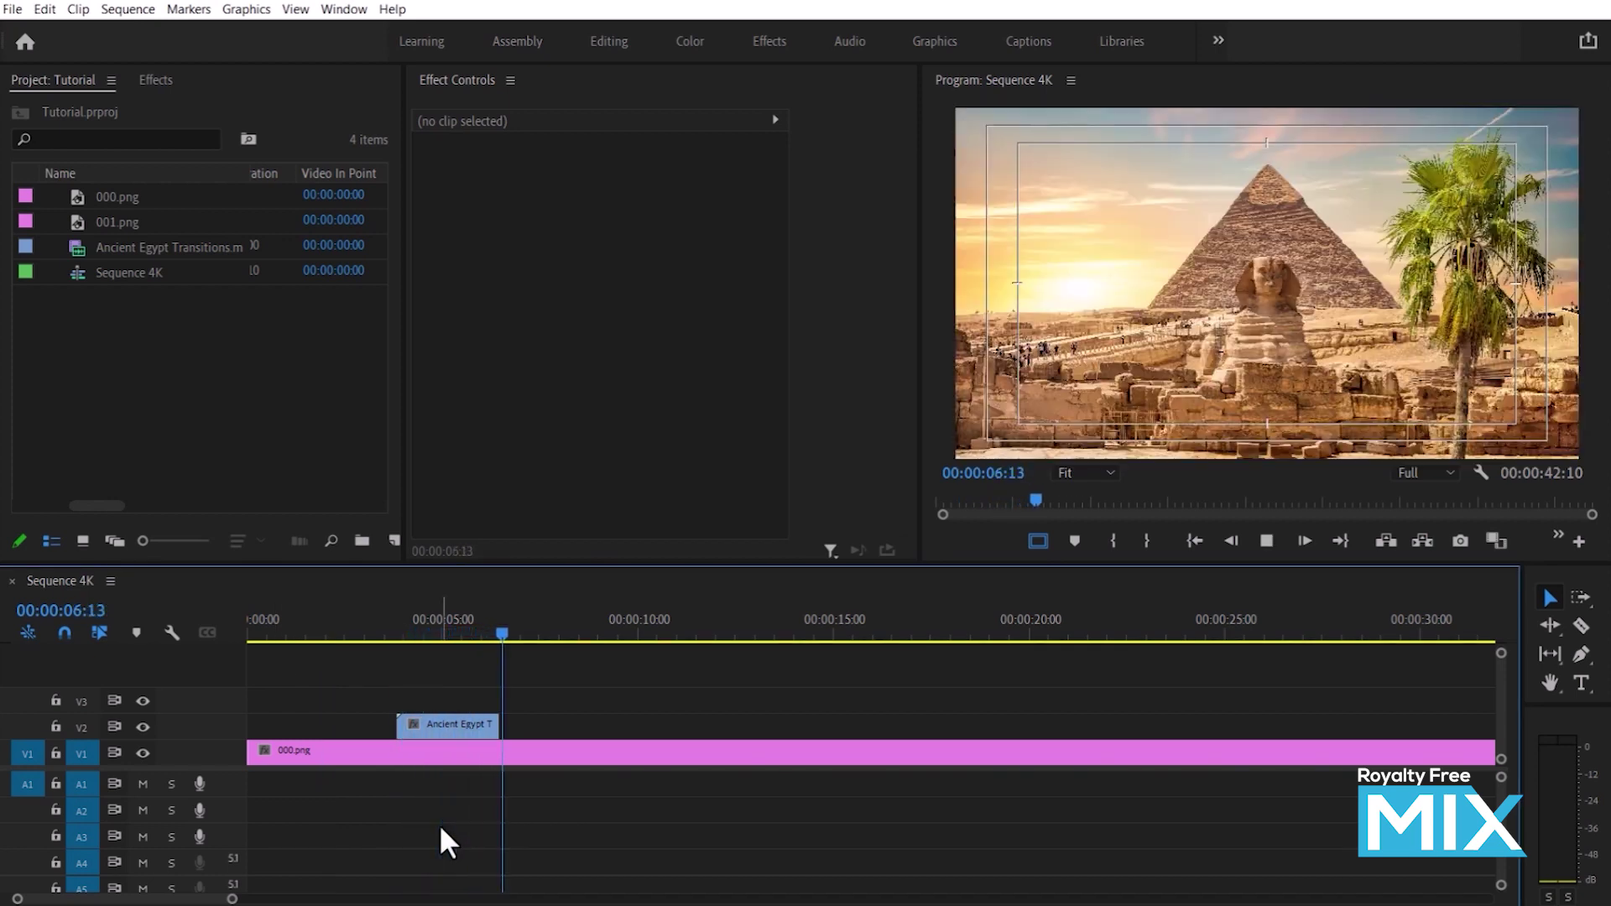
{"action": "key", "text": "space"}
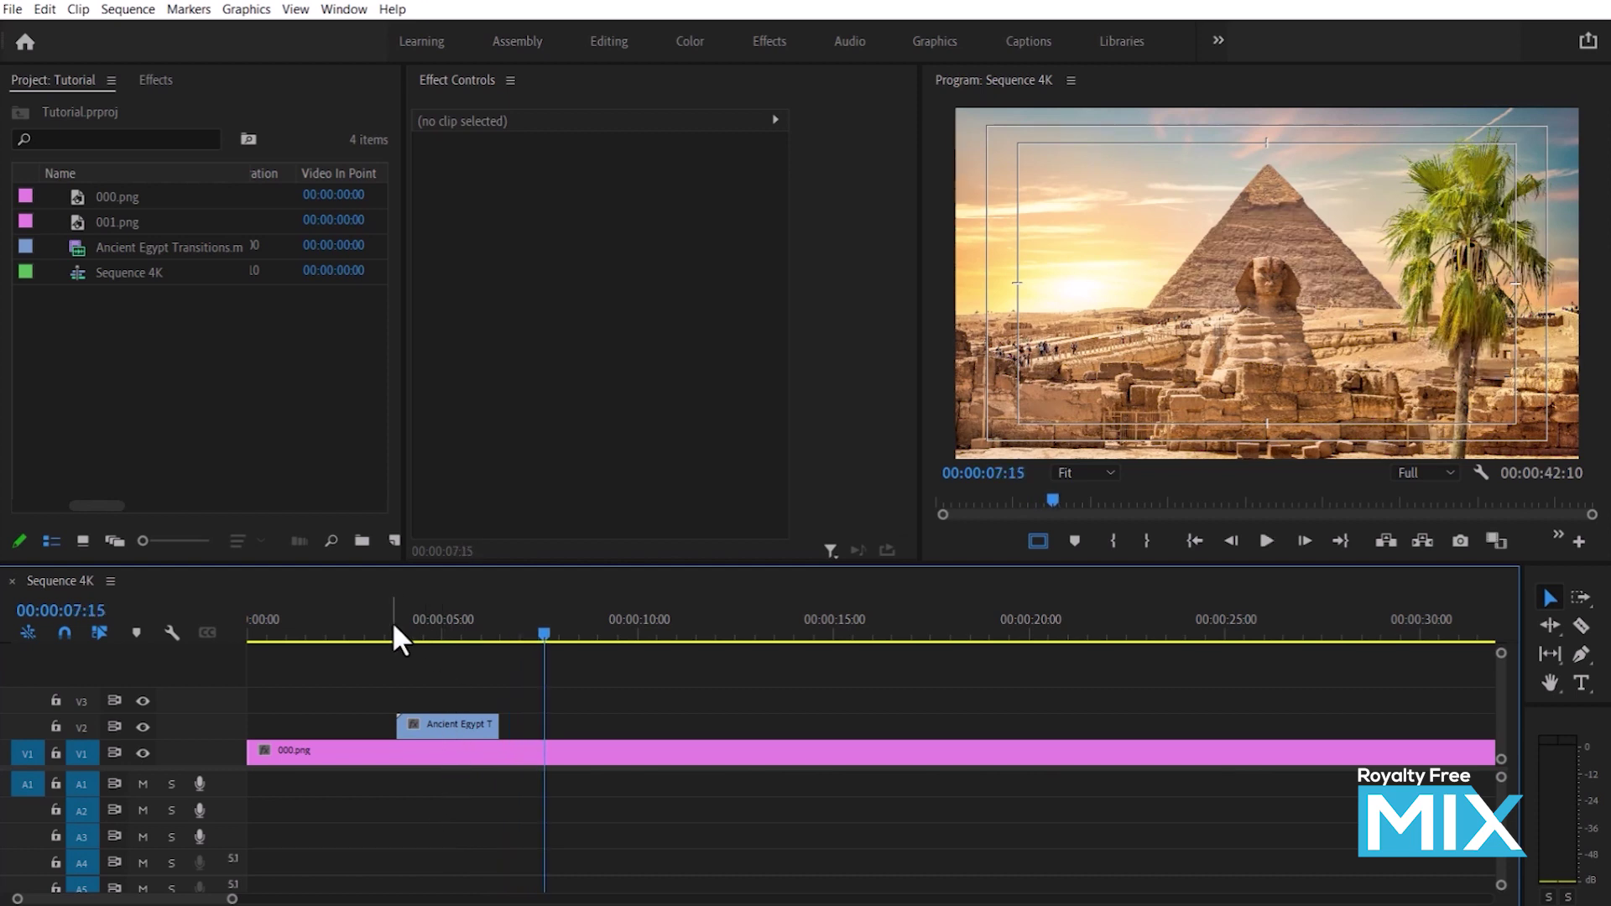
{"action": "left_click_drag", "start_coordinate": [367, 629], "coordinate": [384, 637]}
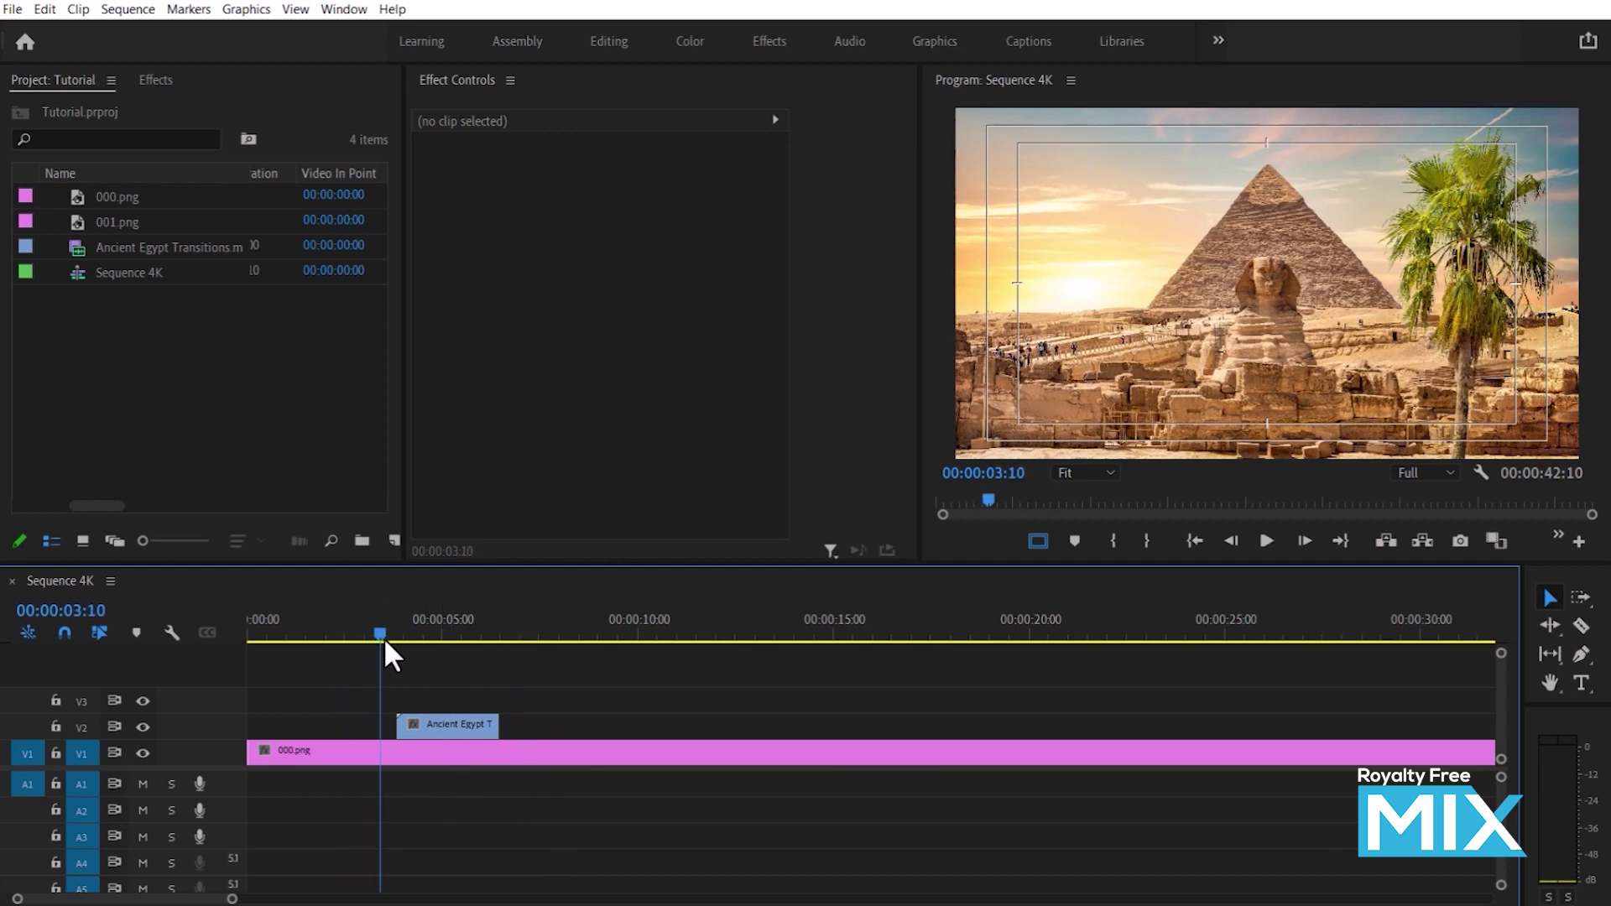
Step: Select the 000.png still and ankh clip and nest them as Nested Sequence 01
{"action": "left_click_drag", "start_coordinate": [384, 637], "coordinate": [432, 636]}
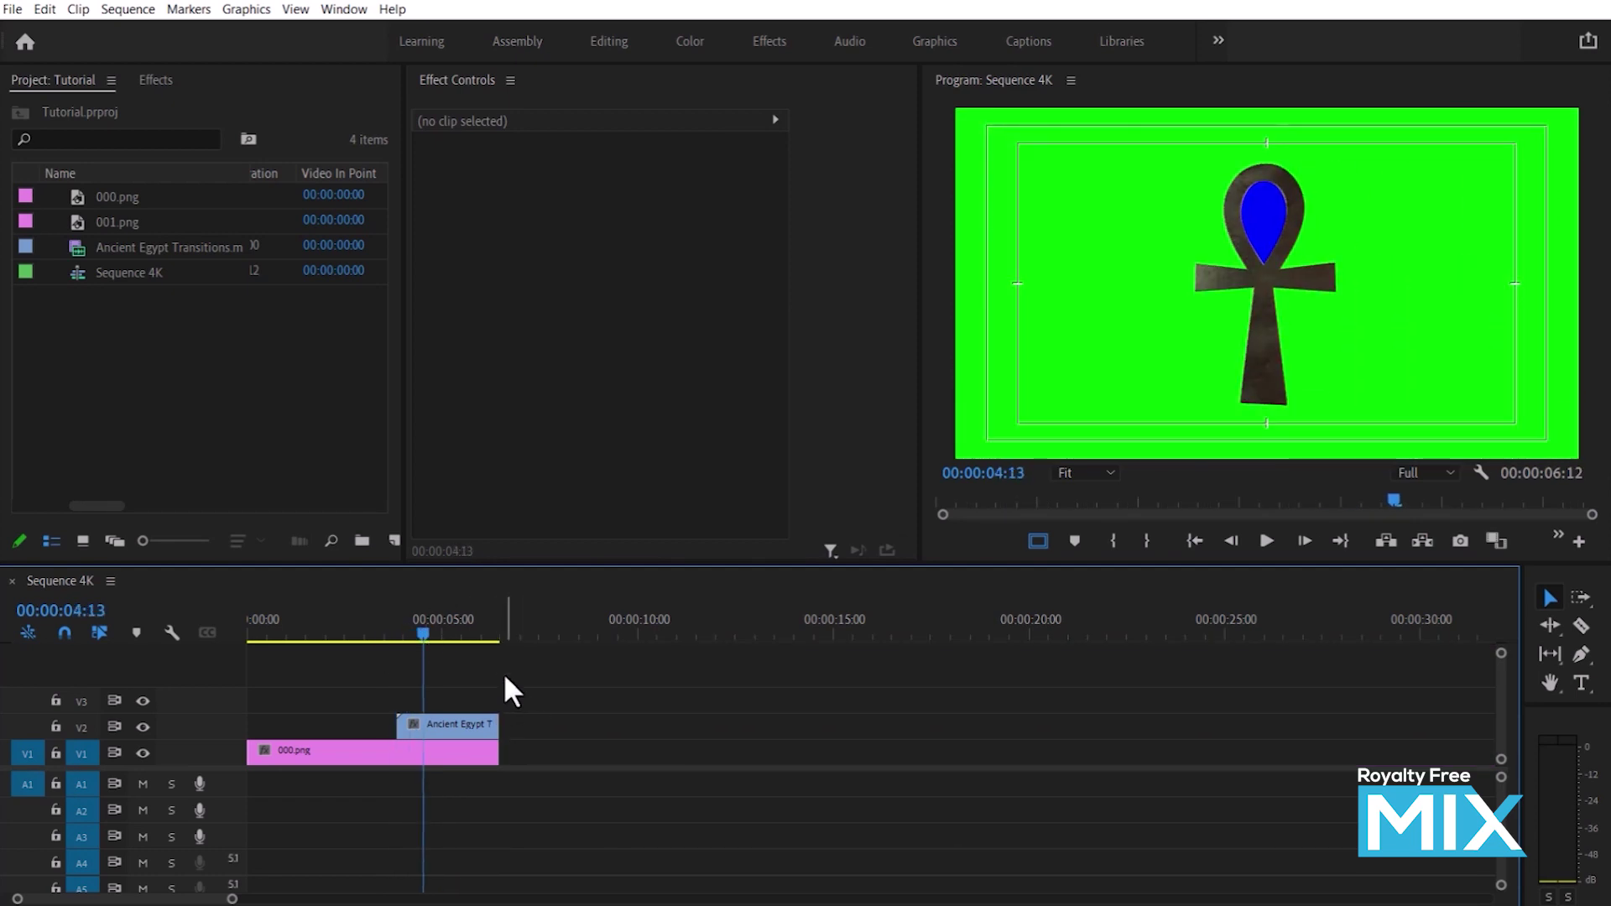
{"action": "left_click_drag", "start_coordinate": [504, 672], "coordinate": [297, 747]}
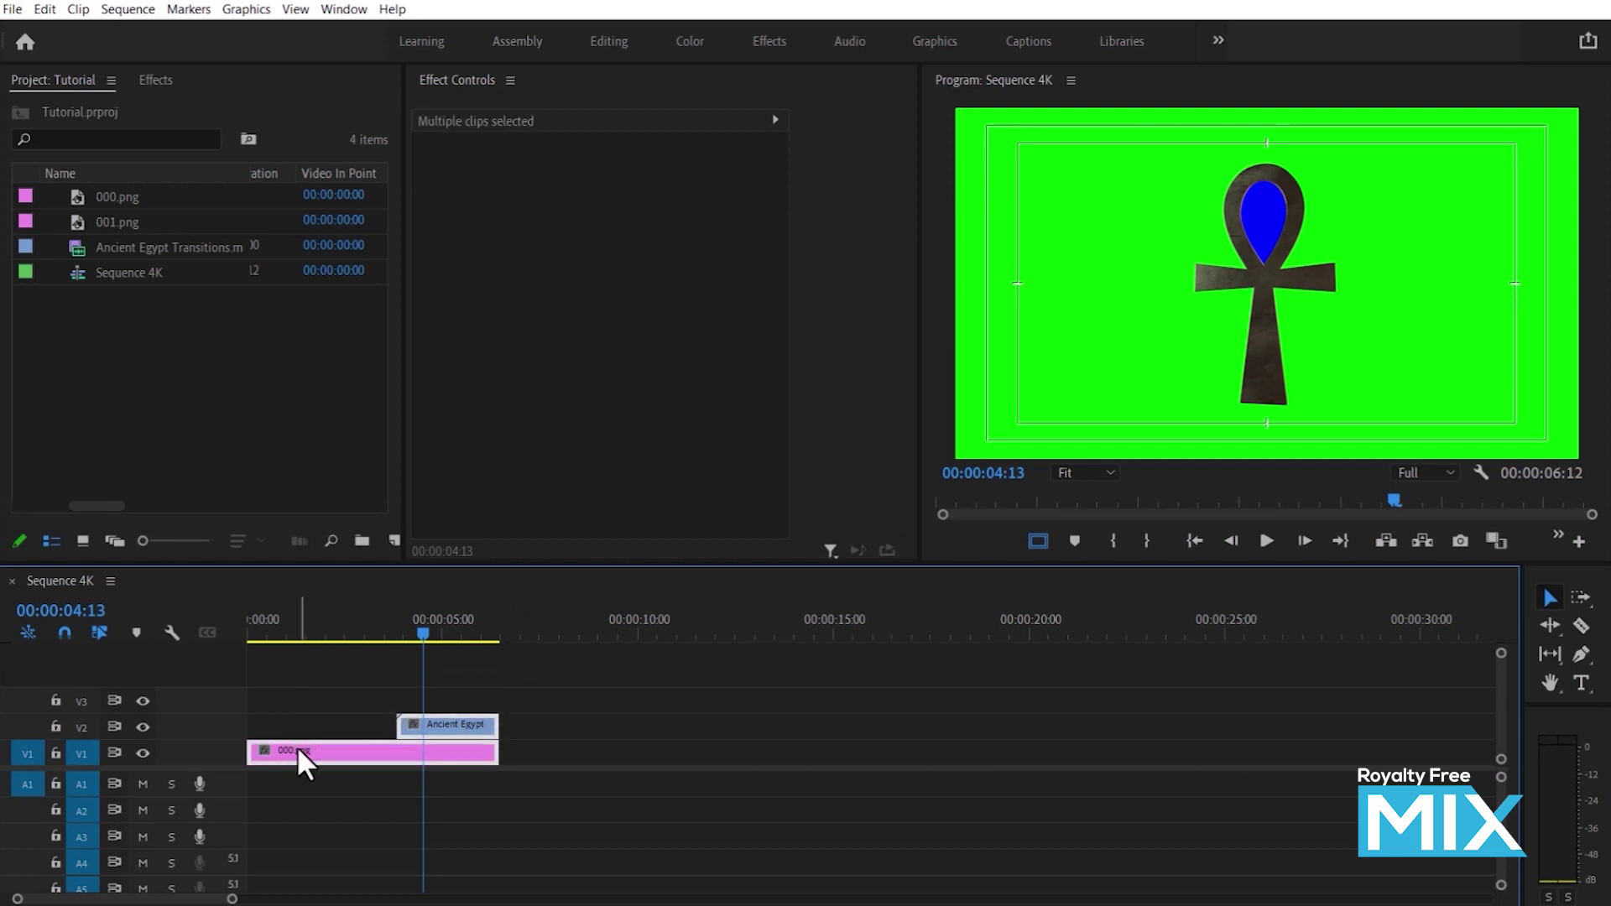
{"action": "right_click", "coordinate": [302, 747]}
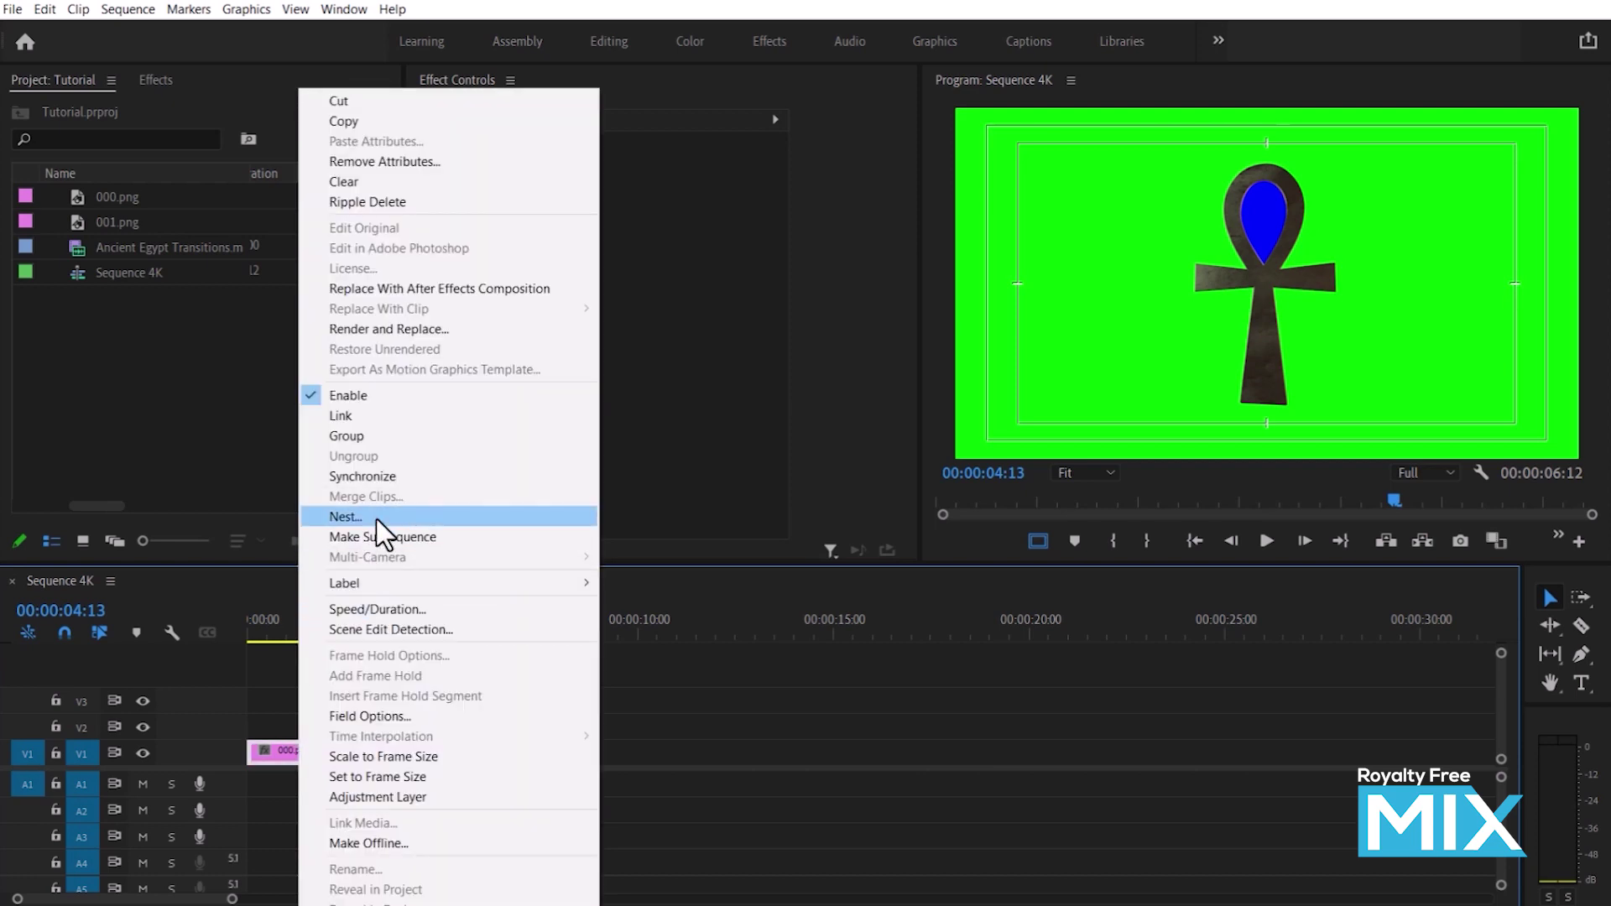
{"action": "left_click", "coordinate": [406, 517]}
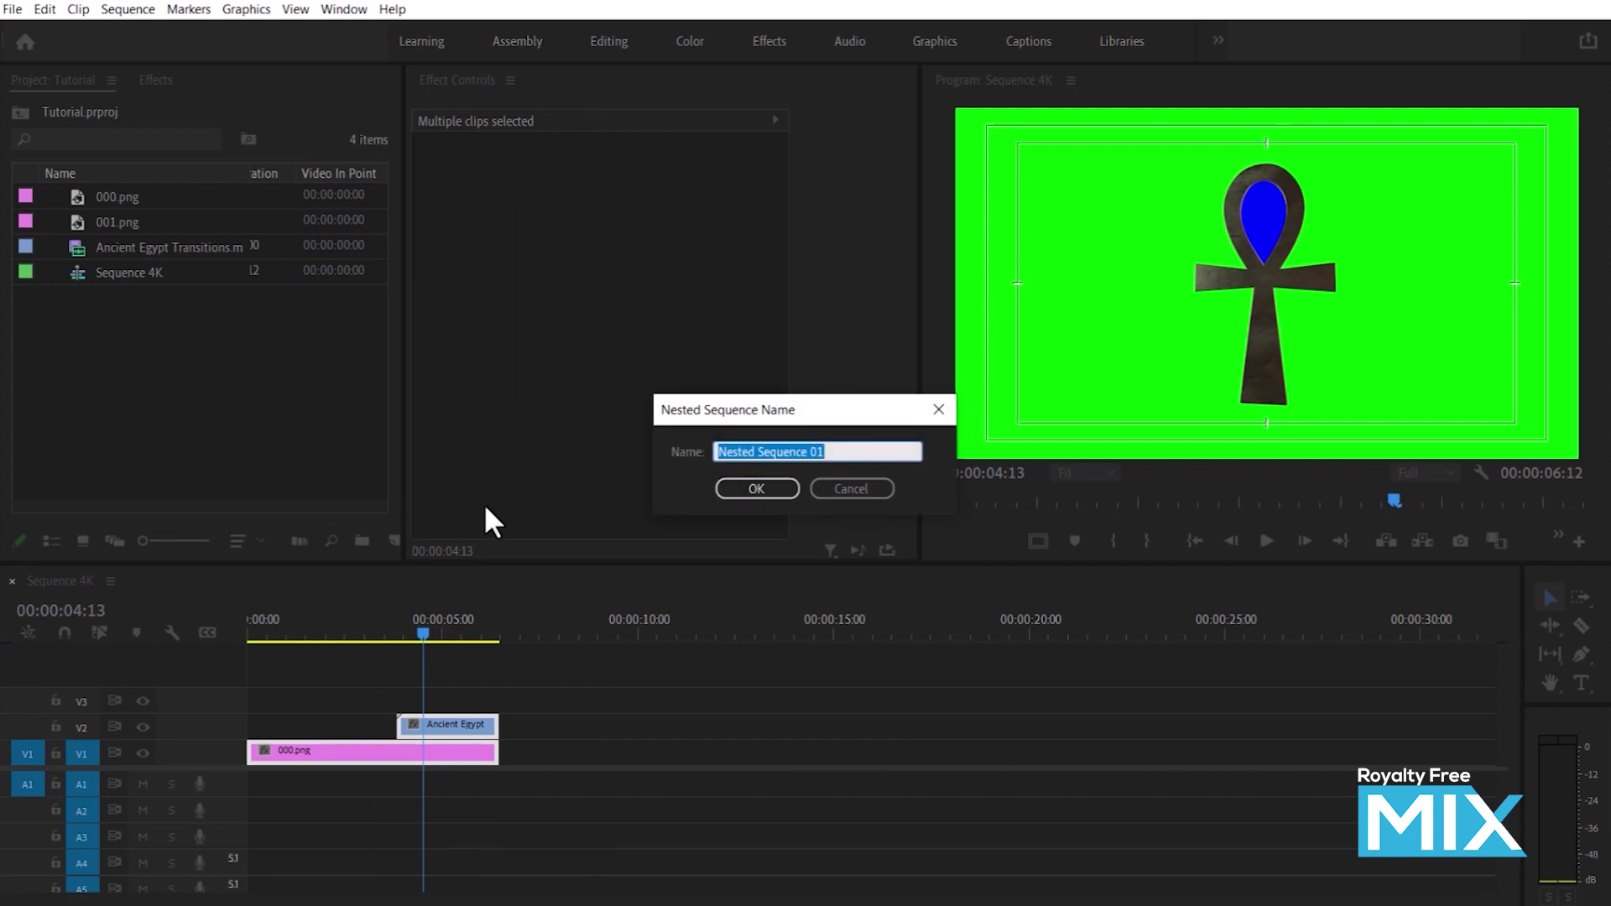
{"action": "left_click", "coordinate": [755, 488]}
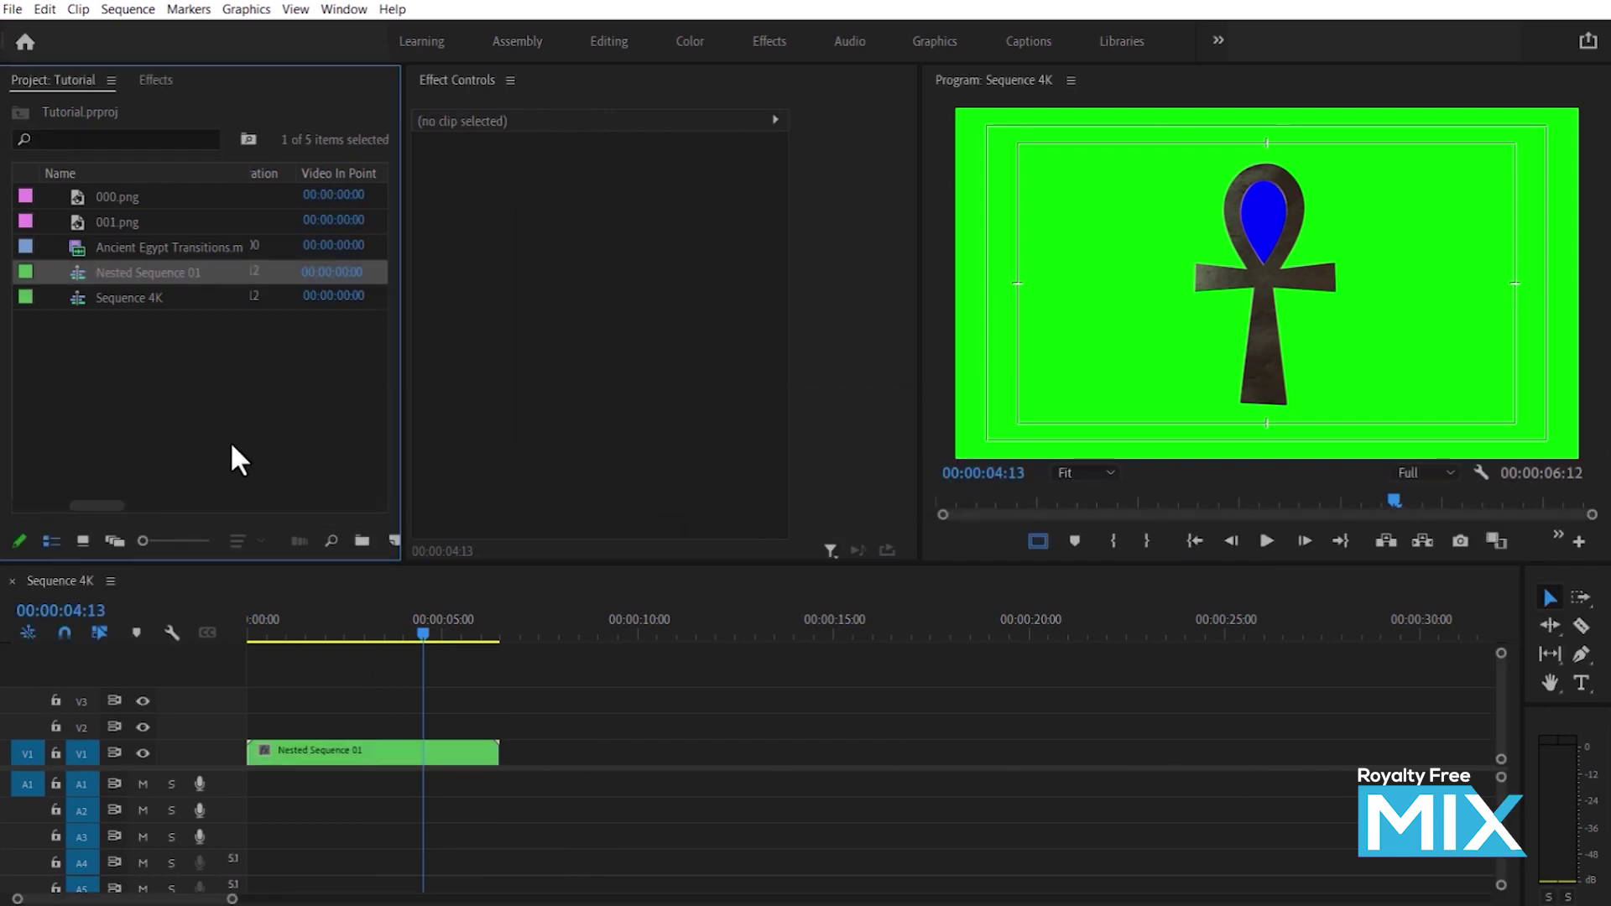
Step: Open Nested Sequence 01 and apply Ultra Key, found by searching 'ultra', to the Ancient Egypt clip
{"action": "double_click", "coordinate": [295, 751]}
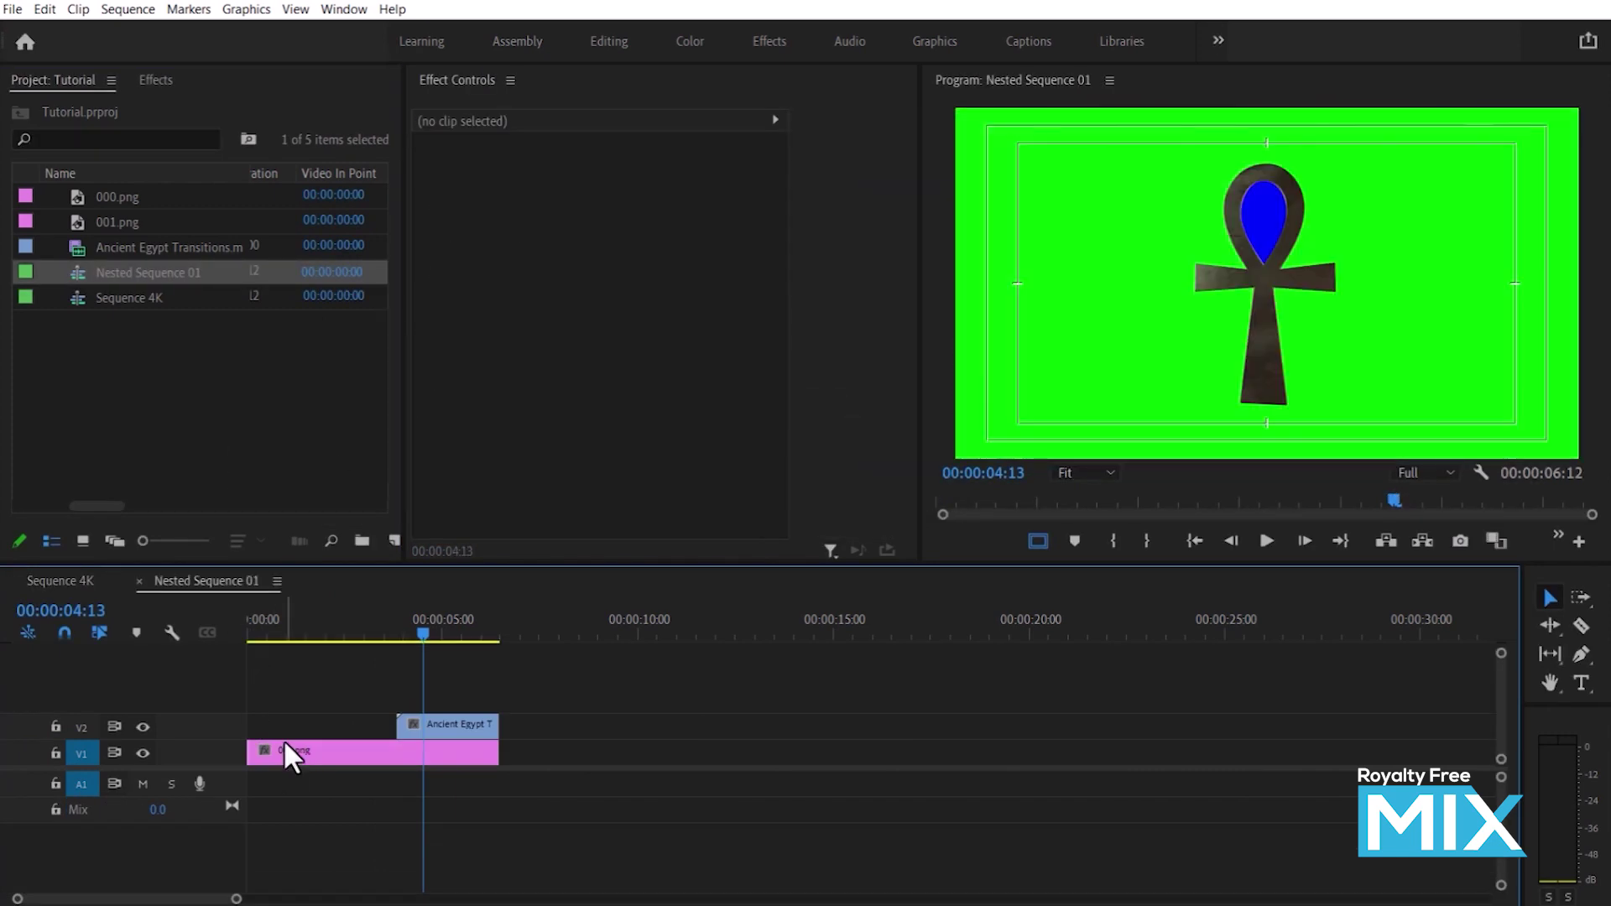
{"action": "left_click", "coordinate": [163, 79]}
{"action": "left_click", "coordinate": [127, 106]}
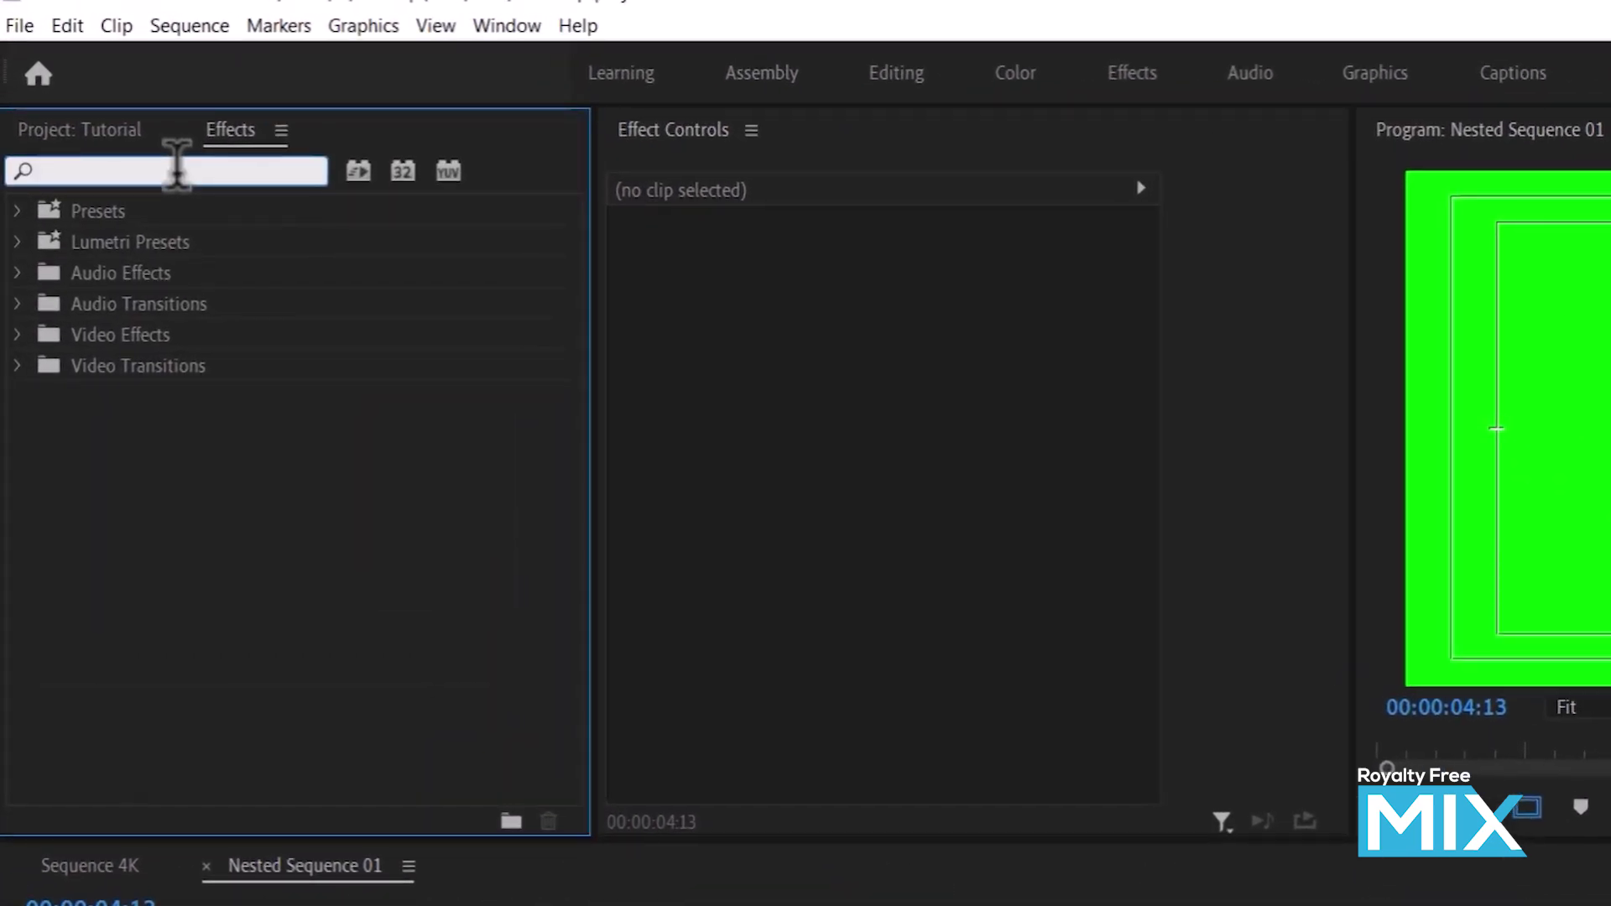
{"action": "type", "text": "ultra"}
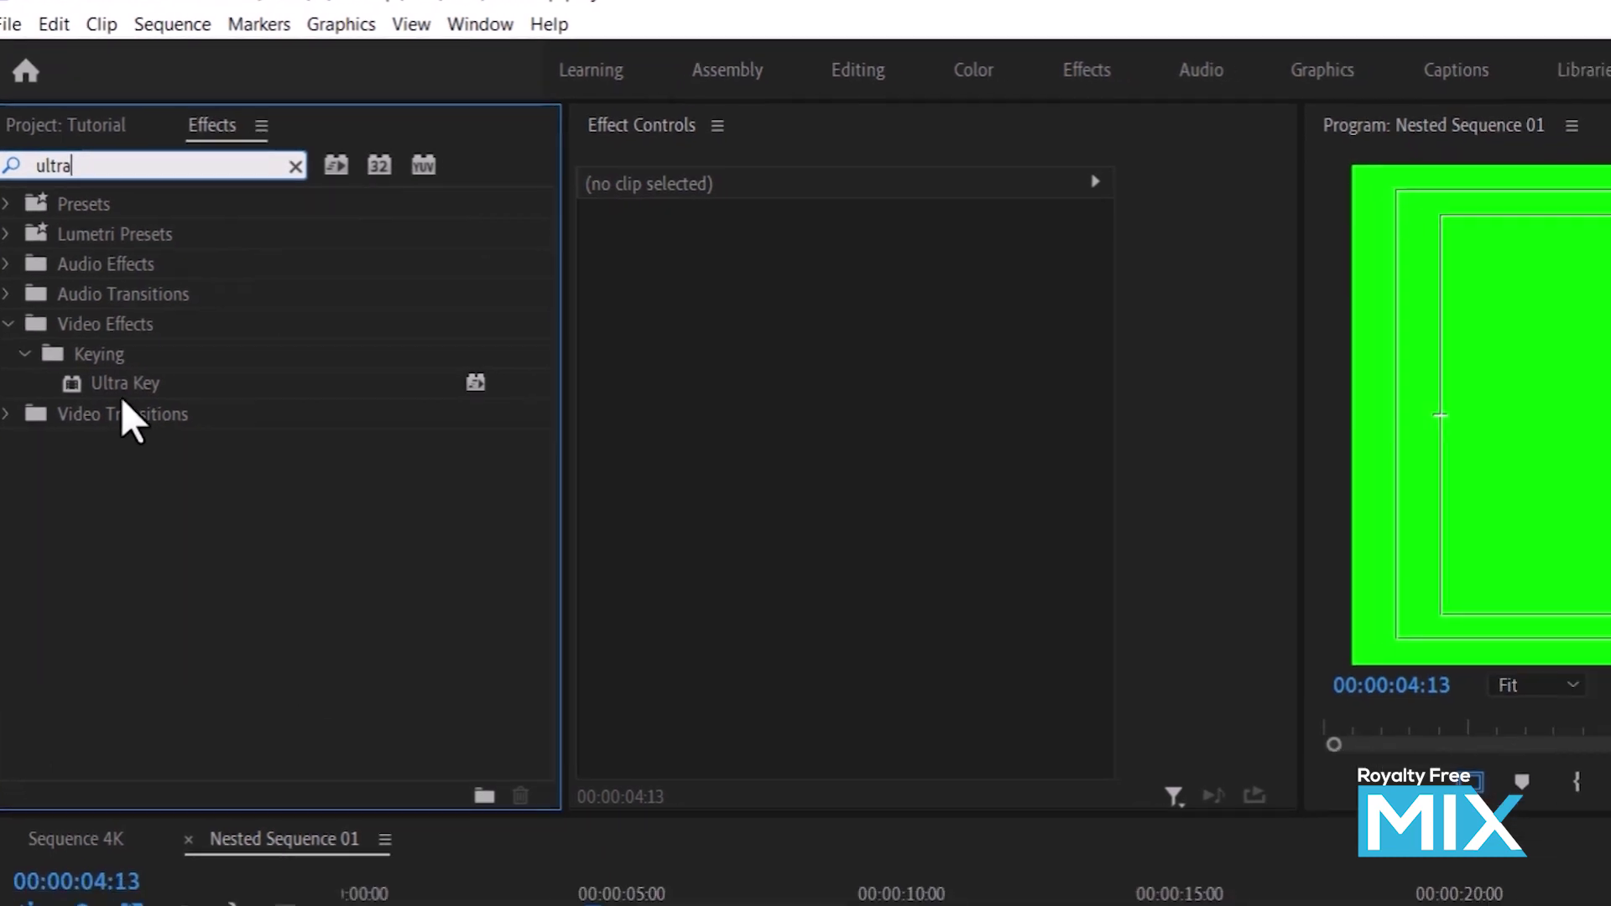
{"action": "left_click_drag", "start_coordinate": [125, 384], "coordinate": [441, 728]}
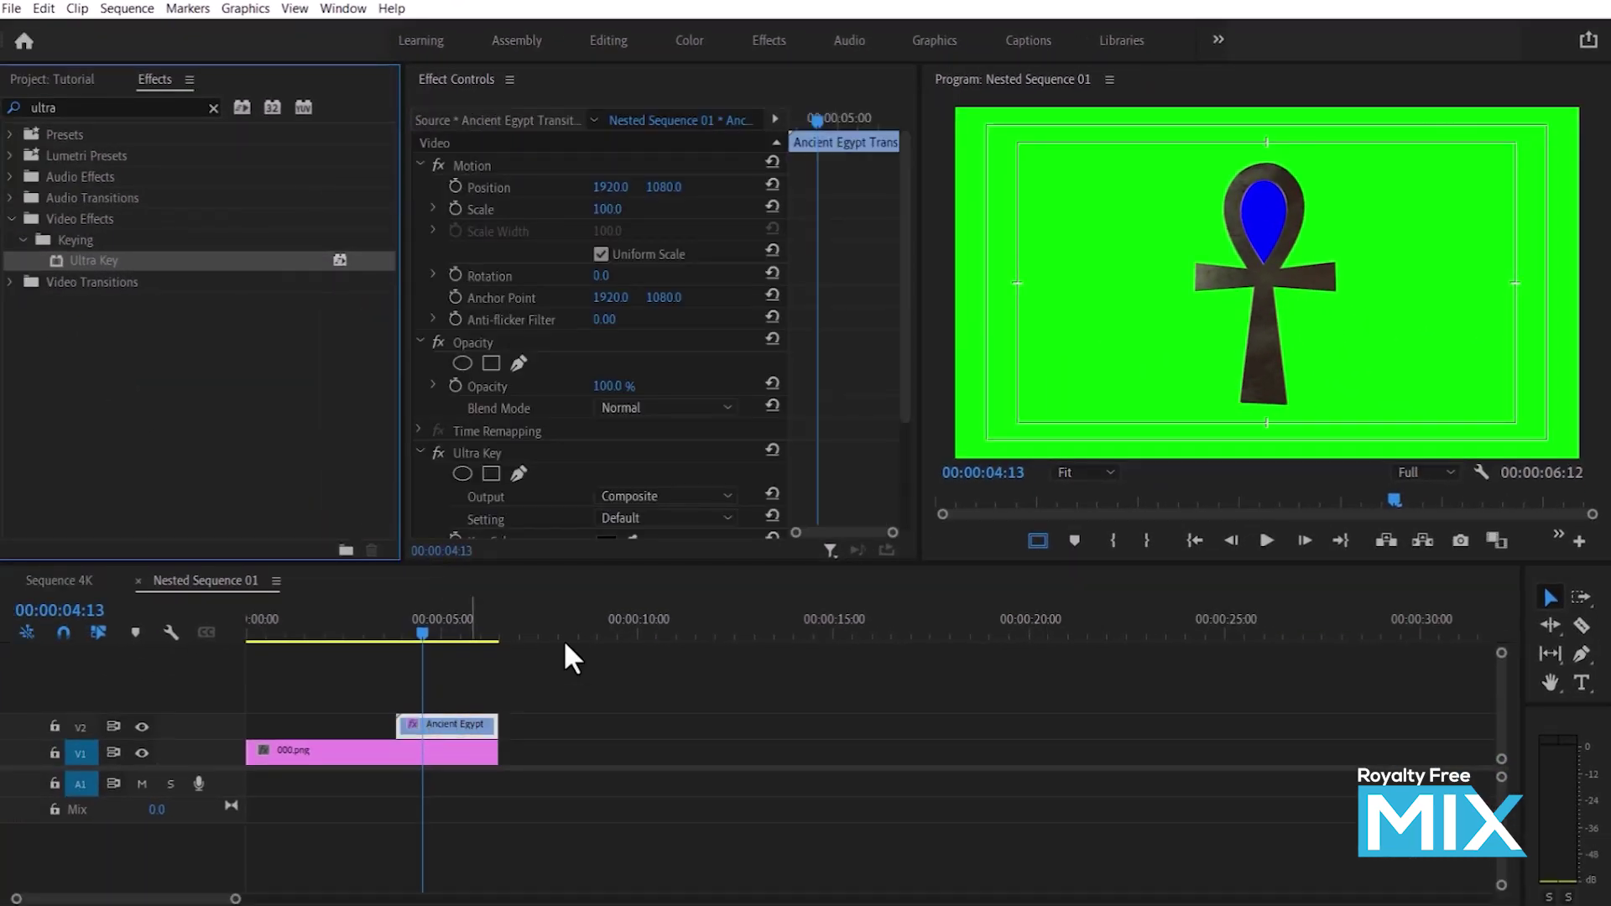
{"action": "scroll", "coordinate": [902, 378], "scroll_direction": "down", "scroll_amount": 5}
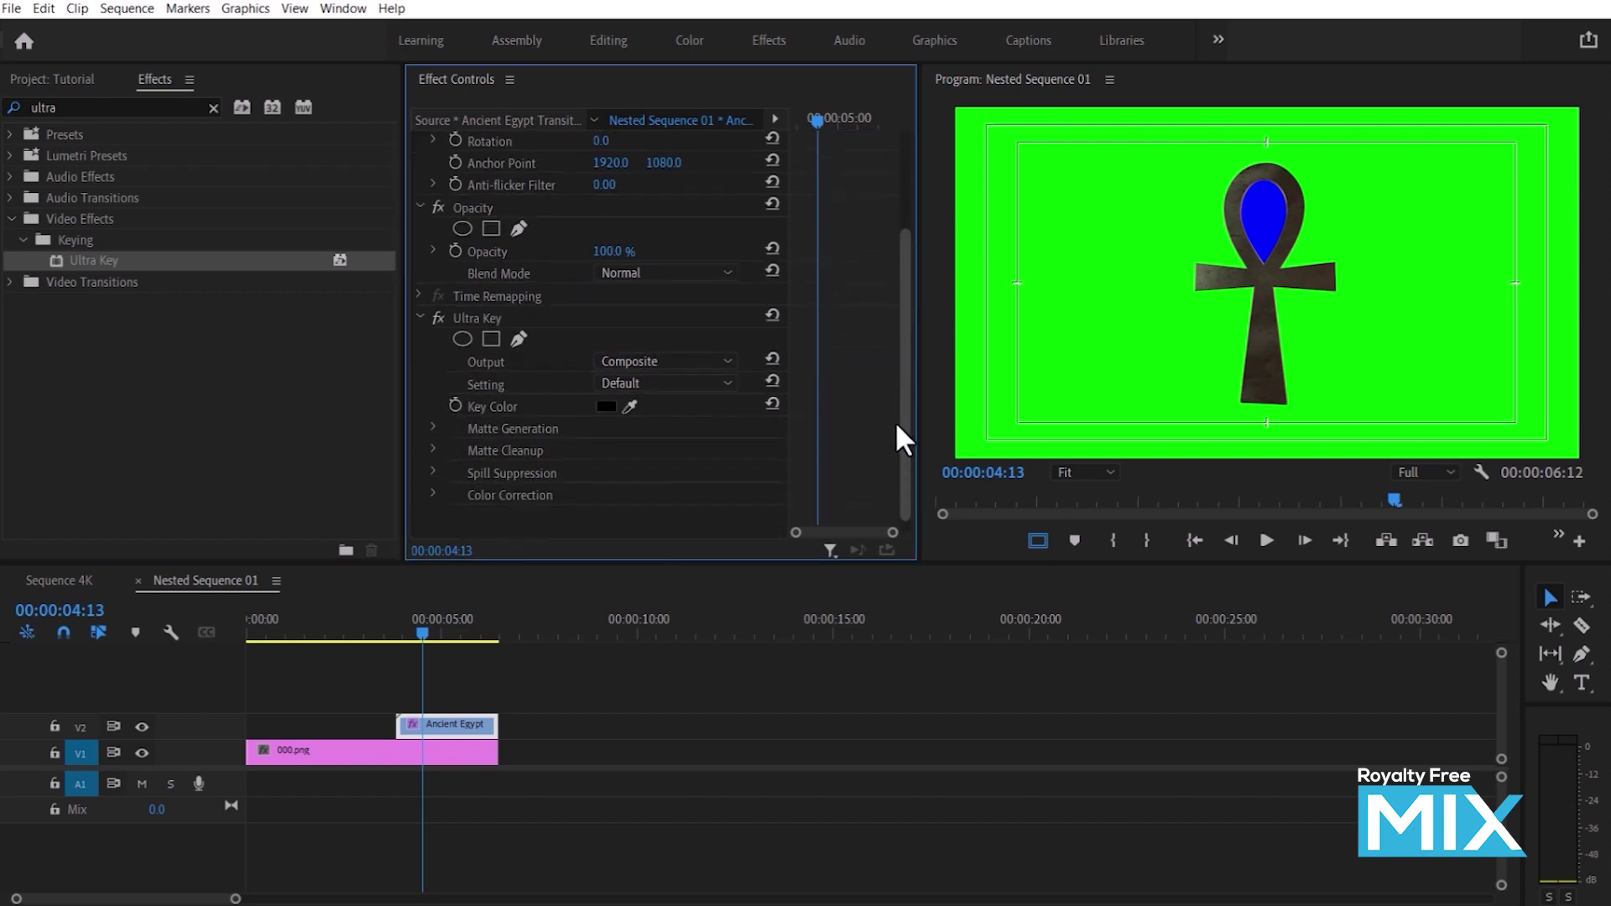
Step: Sample the green background as the Ultra Key colour and play back the keyed result
{"action": "left_click_drag", "start_coordinate": [632, 398], "coordinate": [1076, 284]}
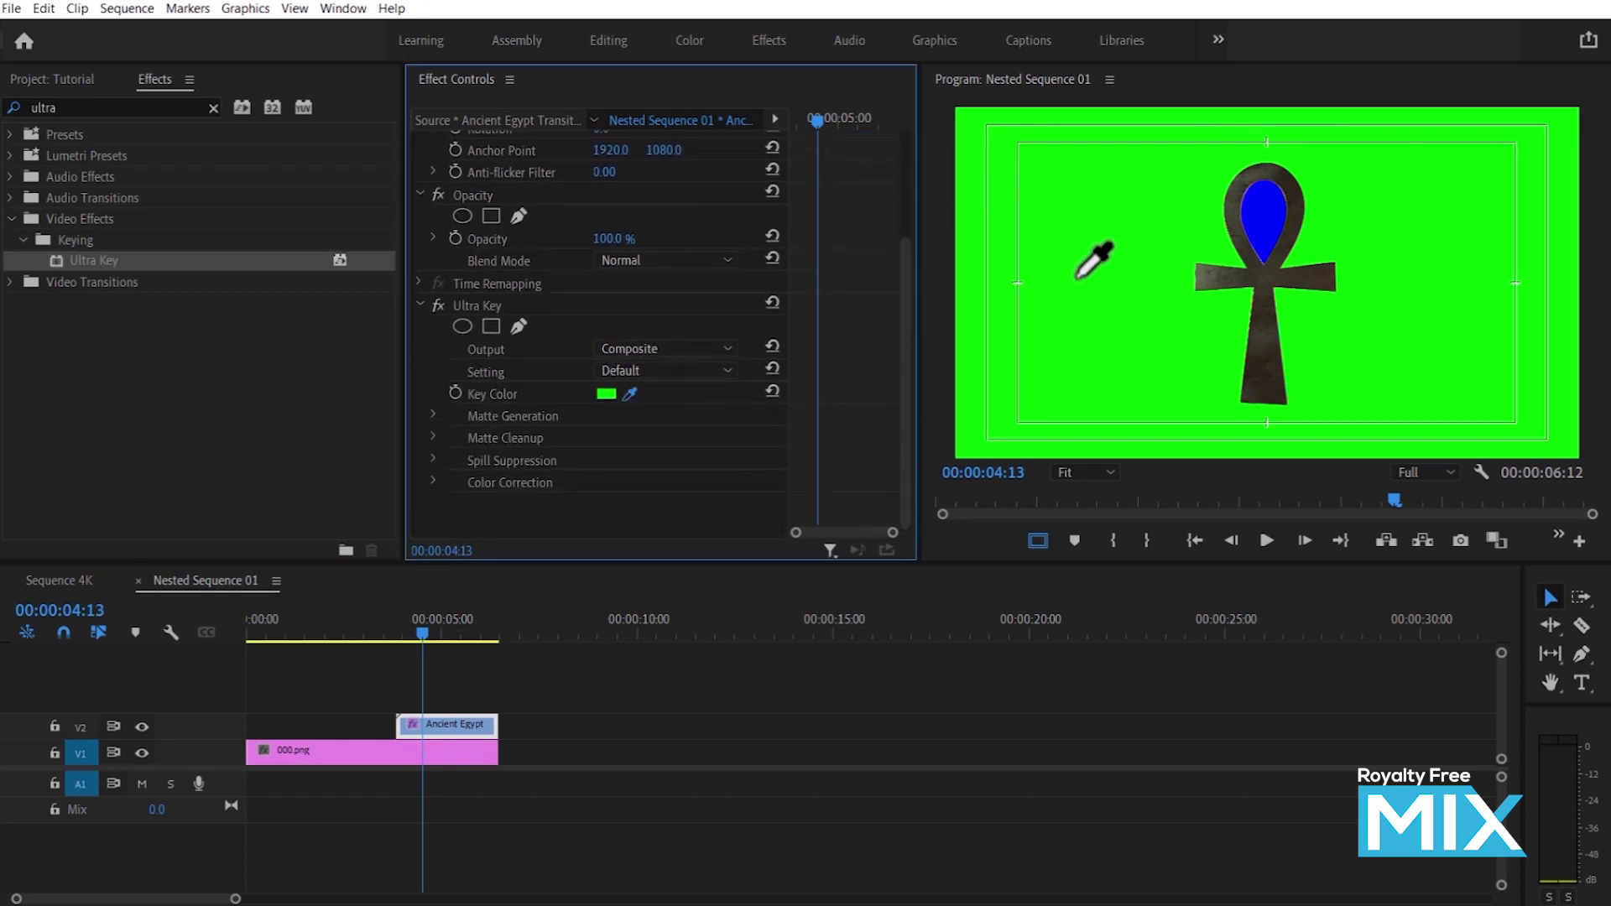
{"action": "left_click", "coordinate": [1078, 277]}
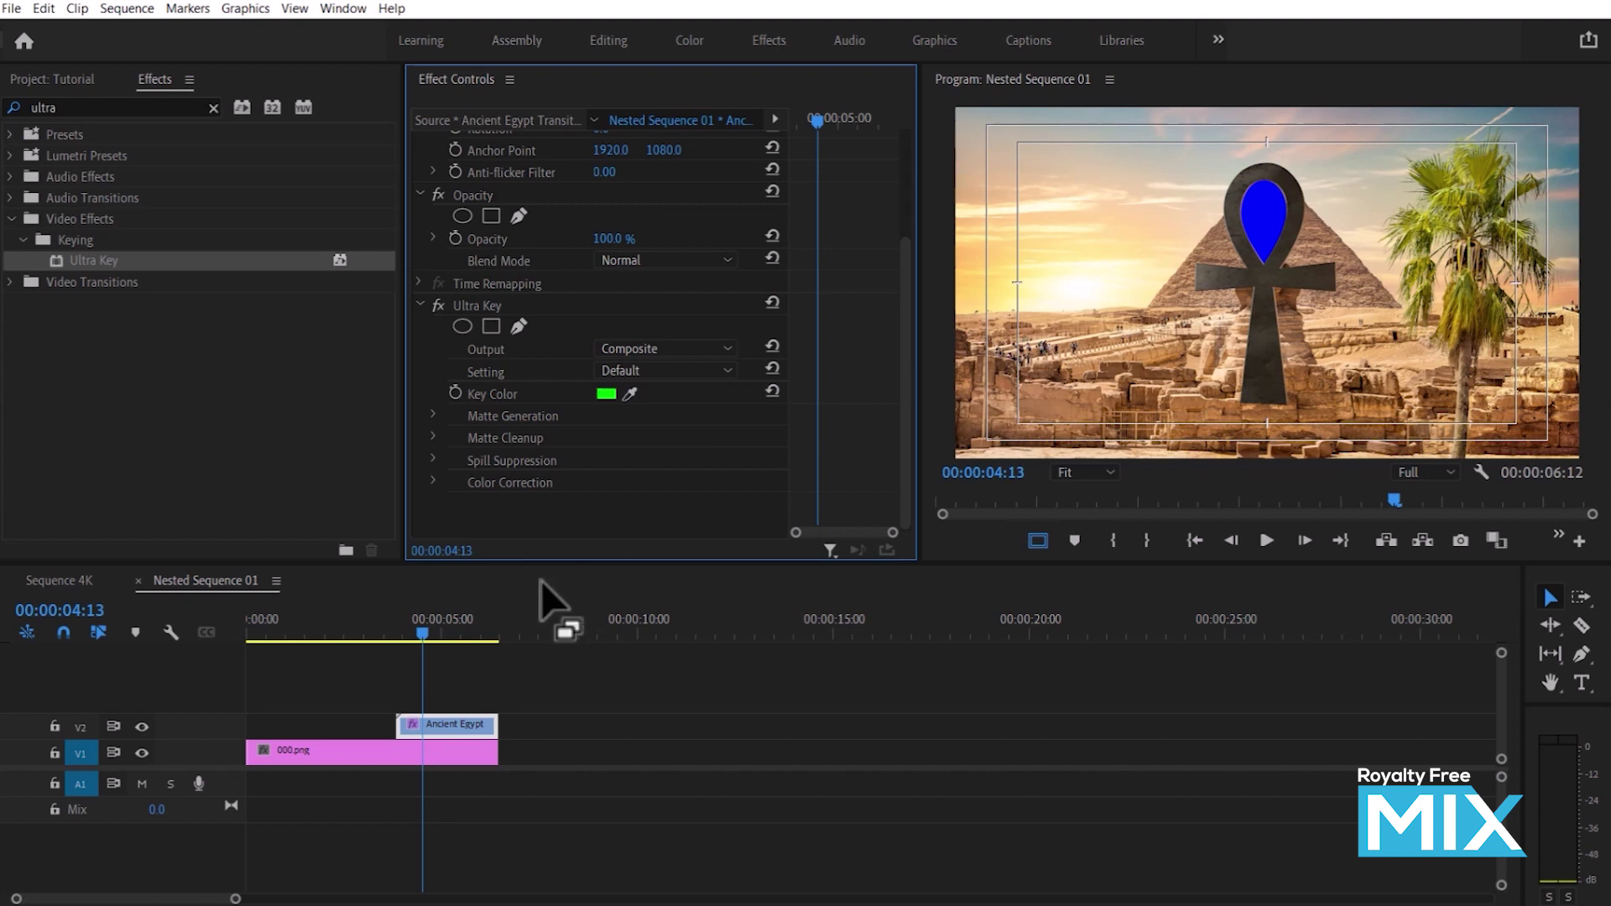
{"action": "mouse_move", "coordinate": [437, 616]}
{"action": "left_mouse_down"}
{"action": "mouse_move", "coordinate": [293, 620]}
{"action": "mouse_move", "coordinate": [342, 620]}
{"action": "left_mouse_up"}
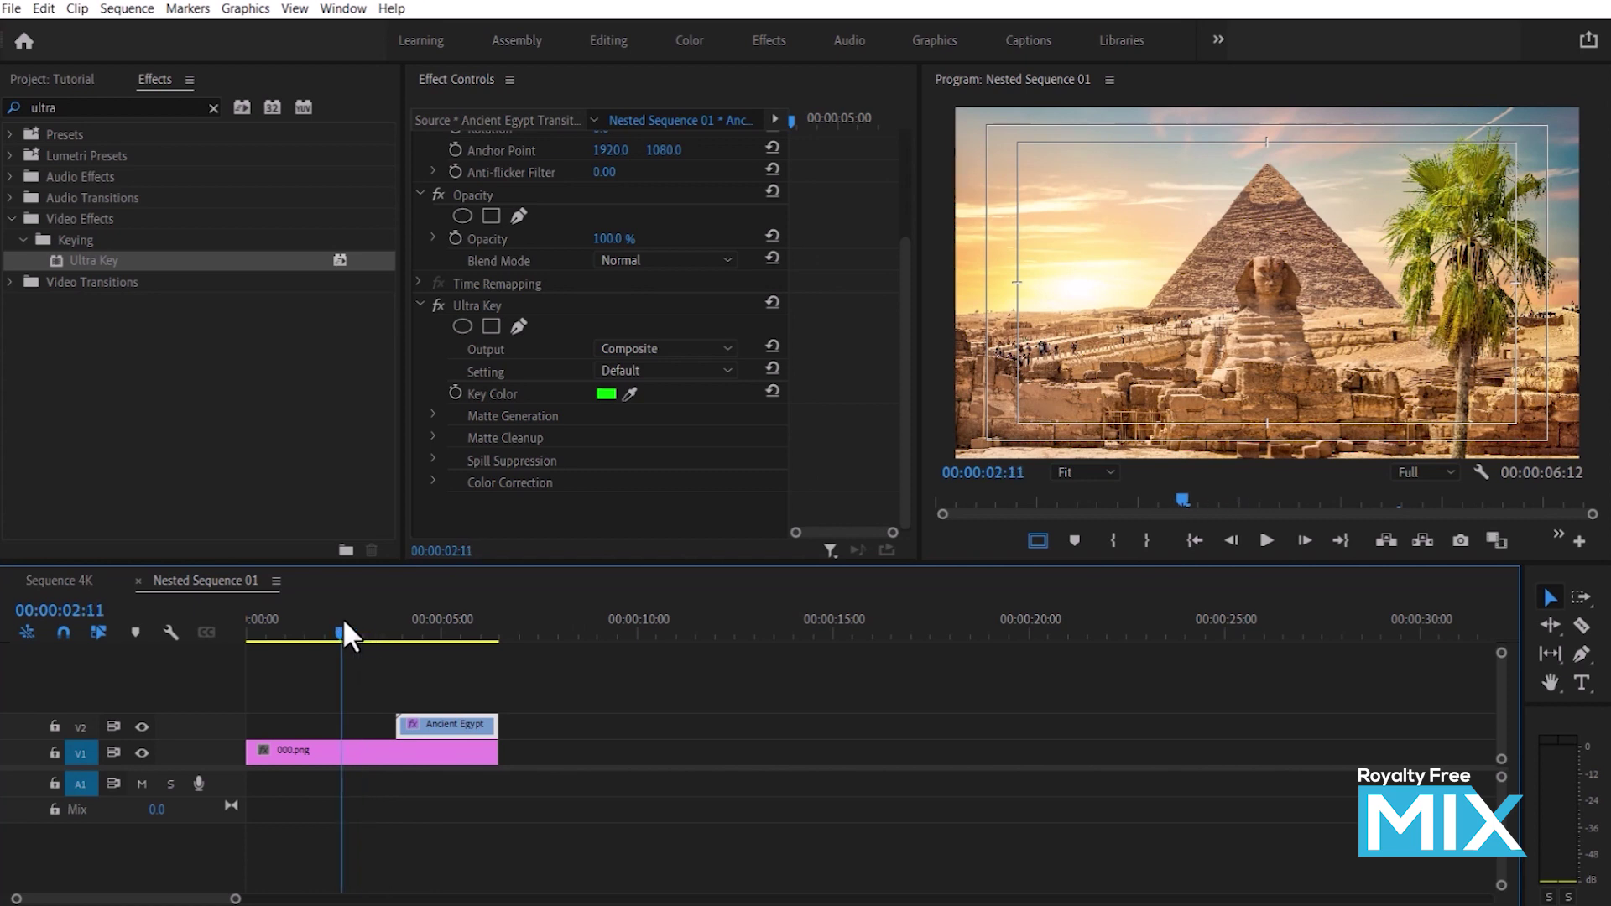
{"action": "key", "text": "space"}
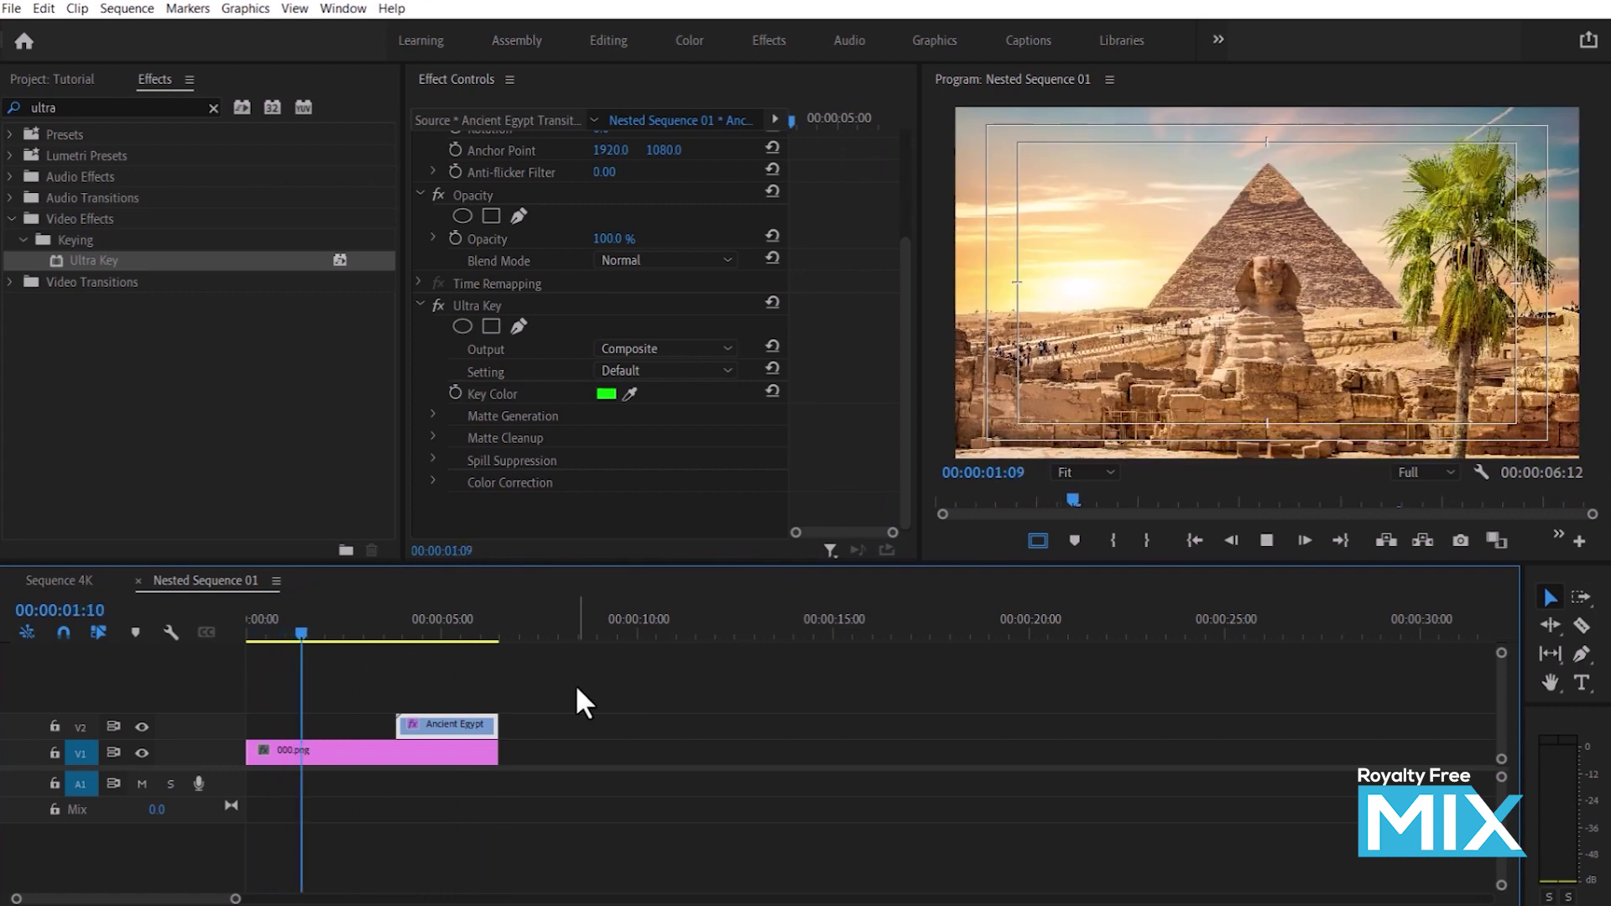
Step: Back in Sequence 4K, move the nested clip up to V2
{"action": "left_click", "coordinate": [380, 650]}
{"action": "key", "text": "End"}
{"action": "left_click", "coordinate": [51, 581]}
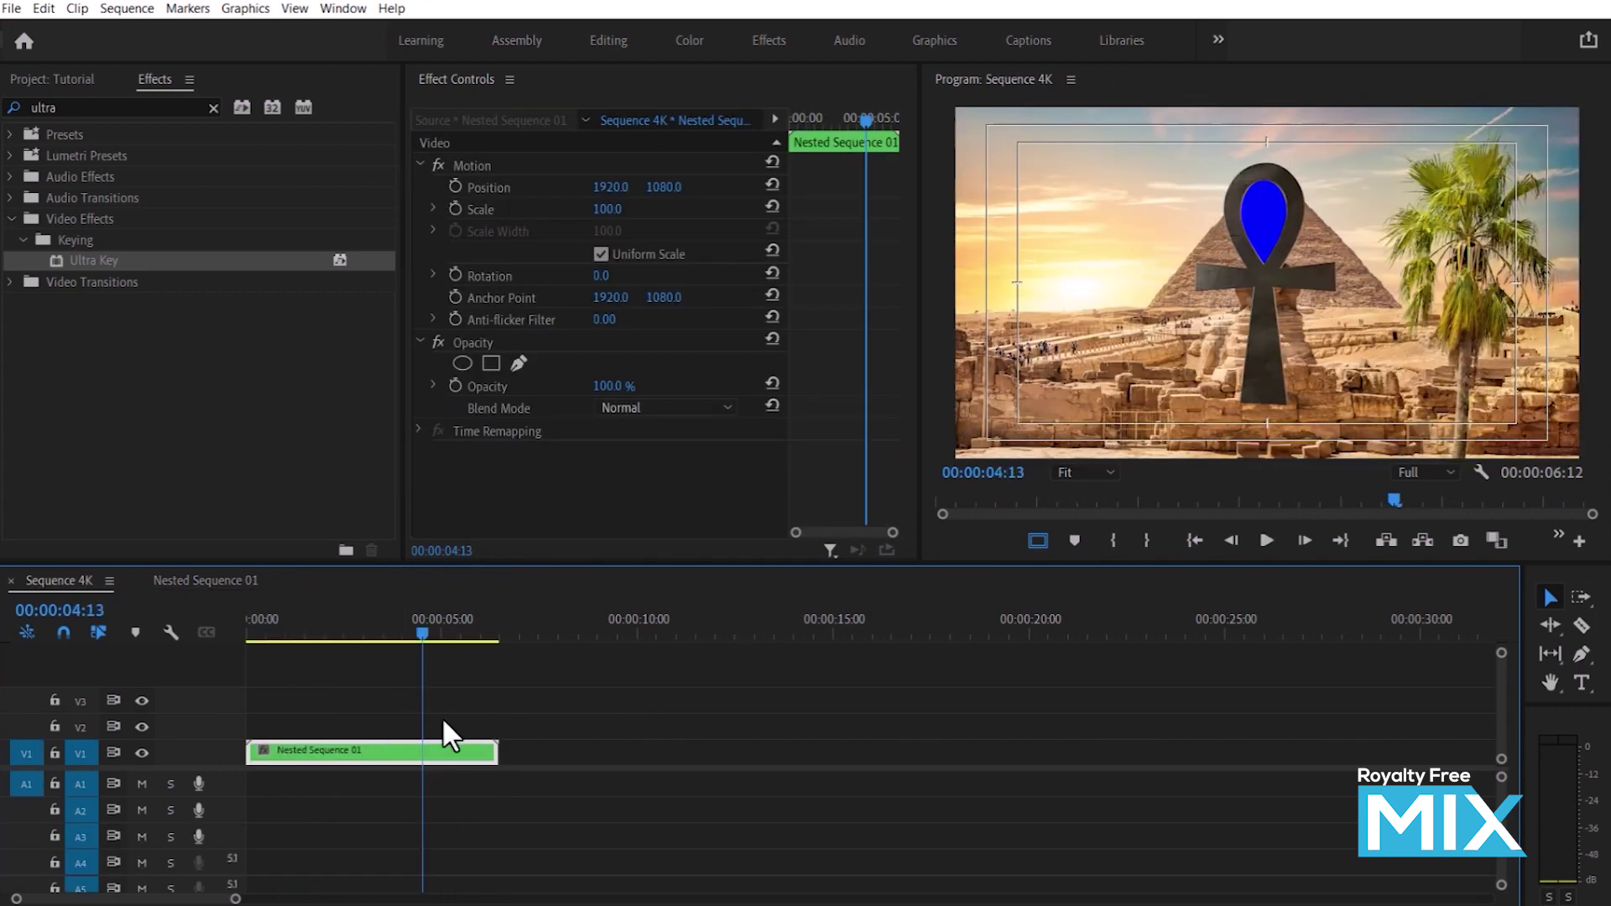
{"action": "left_click_drag", "start_coordinate": [397, 749], "coordinate": [402, 726]}
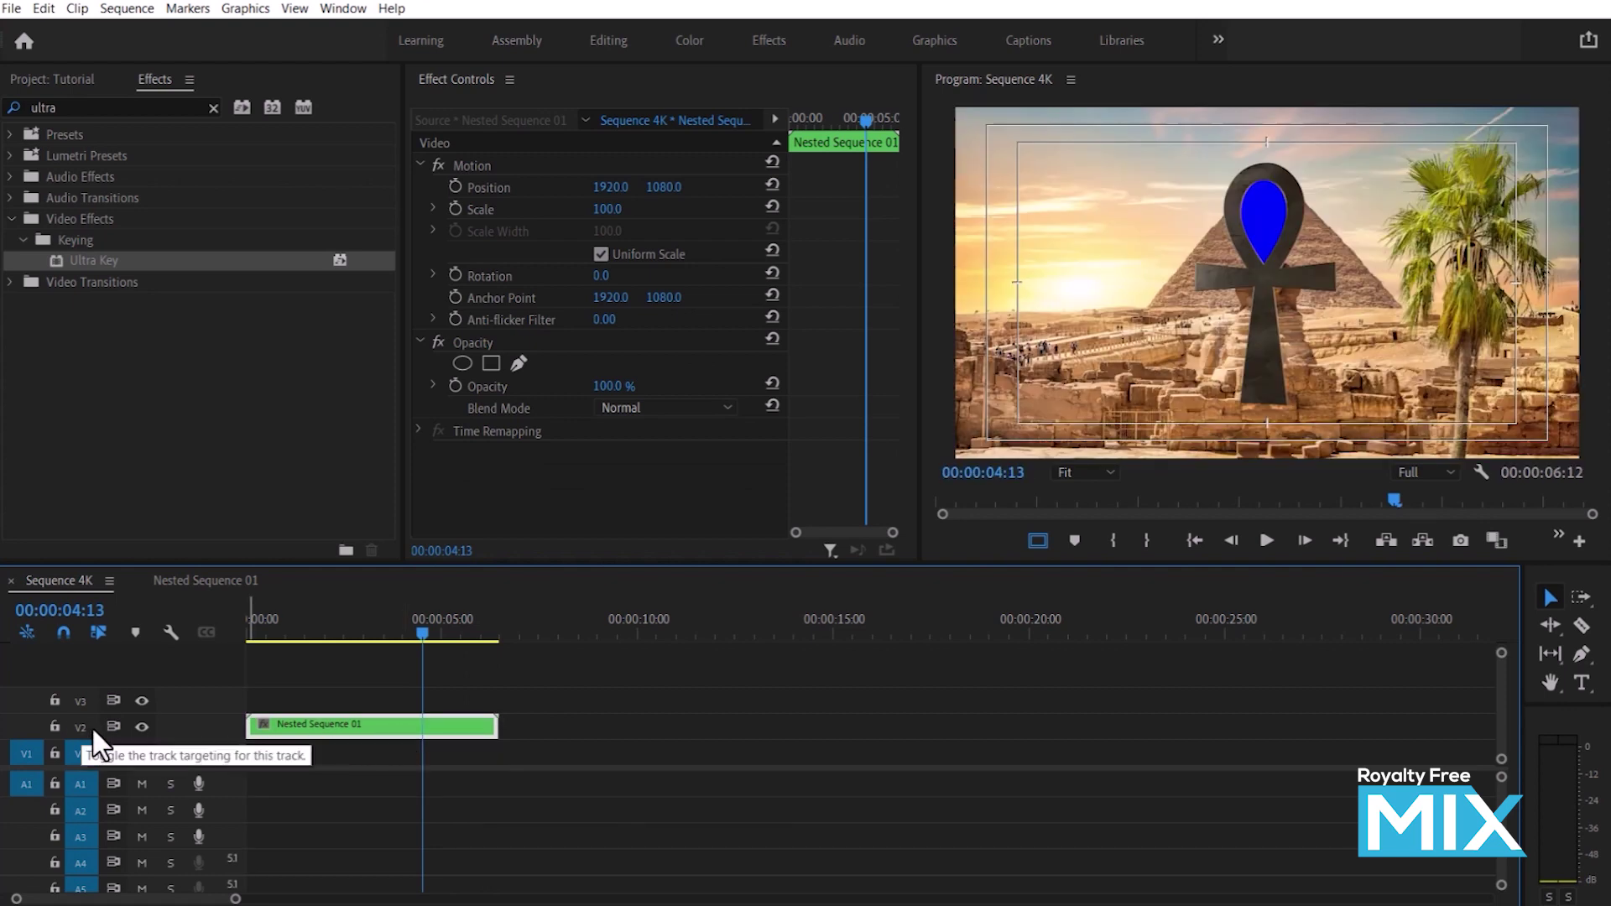
Step: Place 001.png on V1 under the nested clip and check the overlap timing
{"action": "left_click", "coordinate": [48, 79]}
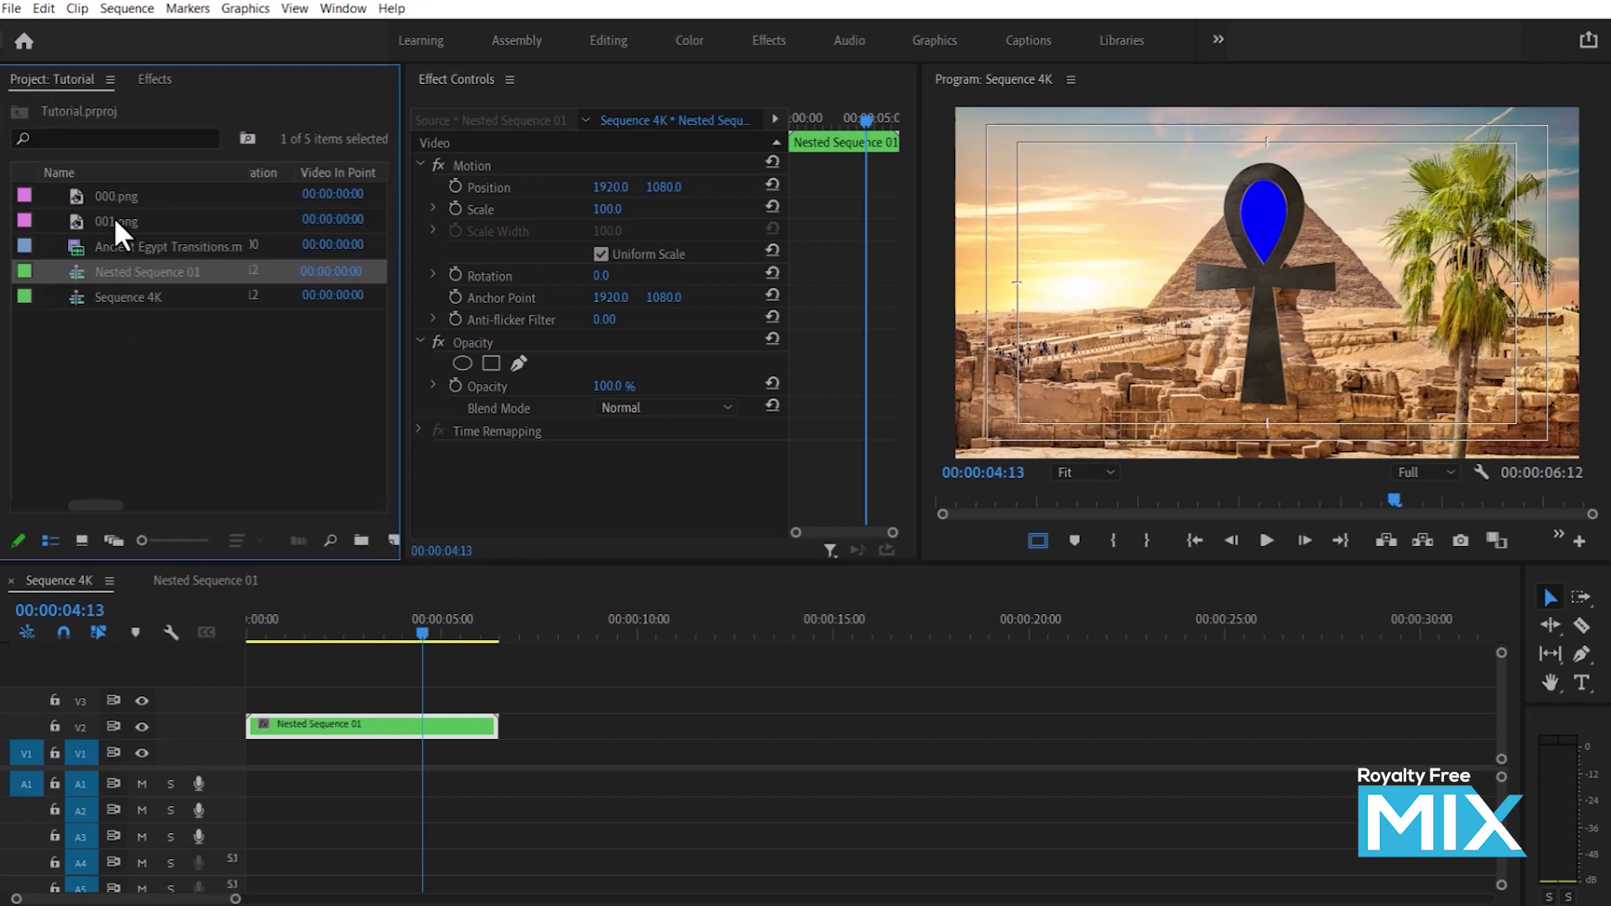
{"action": "left_click_drag", "start_coordinate": [114, 217], "coordinate": [396, 753]}
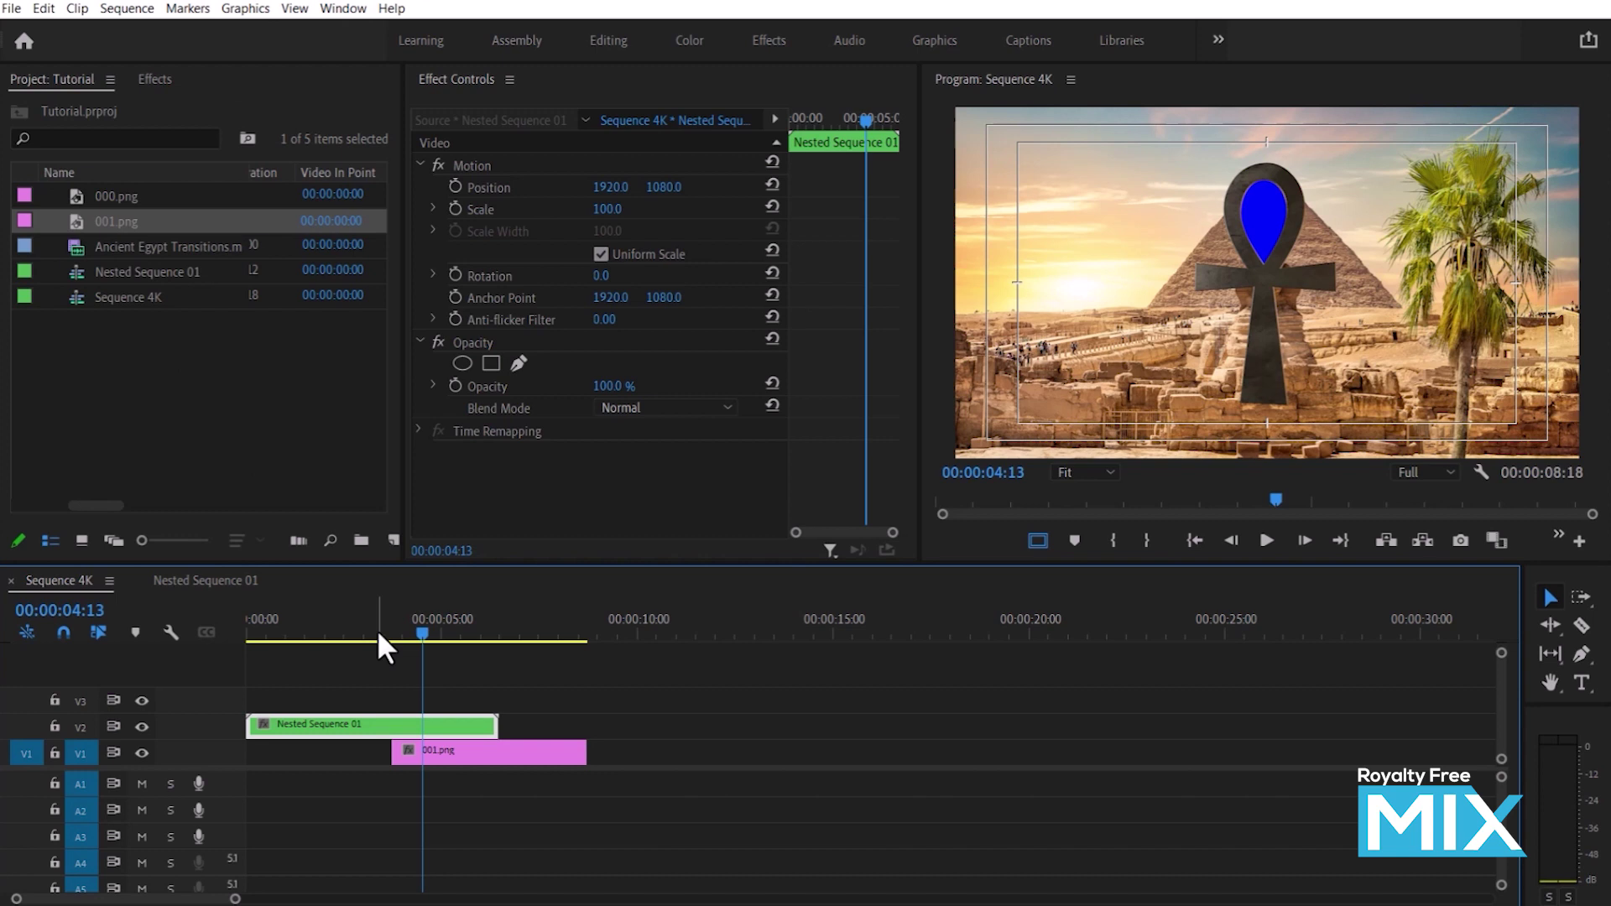
{"action": "mouse_move", "coordinate": [378, 630]}
{"action": "left_mouse_down"}
{"action": "mouse_move", "coordinate": [520, 638]}
{"action": "mouse_move", "coordinate": [439, 626]}
{"action": "mouse_move", "coordinate": [486, 636]}
{"action": "left_mouse_up"}
{"action": "left_click", "coordinate": [625, 688]}
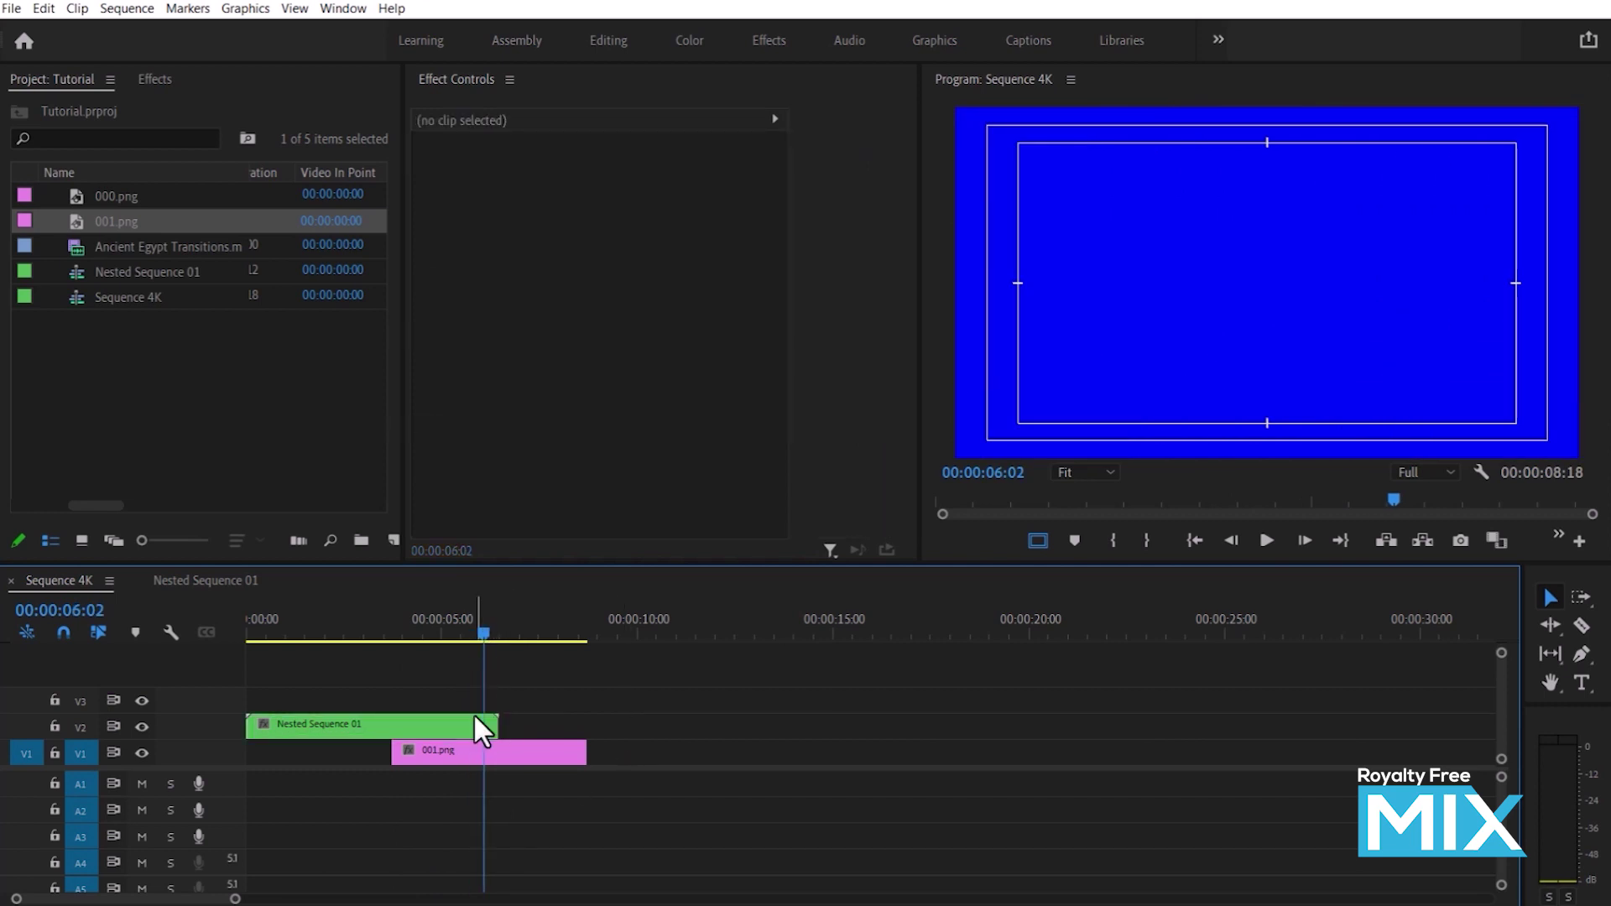
Step: Apply Ultra Key to the nested clip and sample the ankh's blue interior as key colour
{"action": "left_click", "coordinate": [473, 725]}
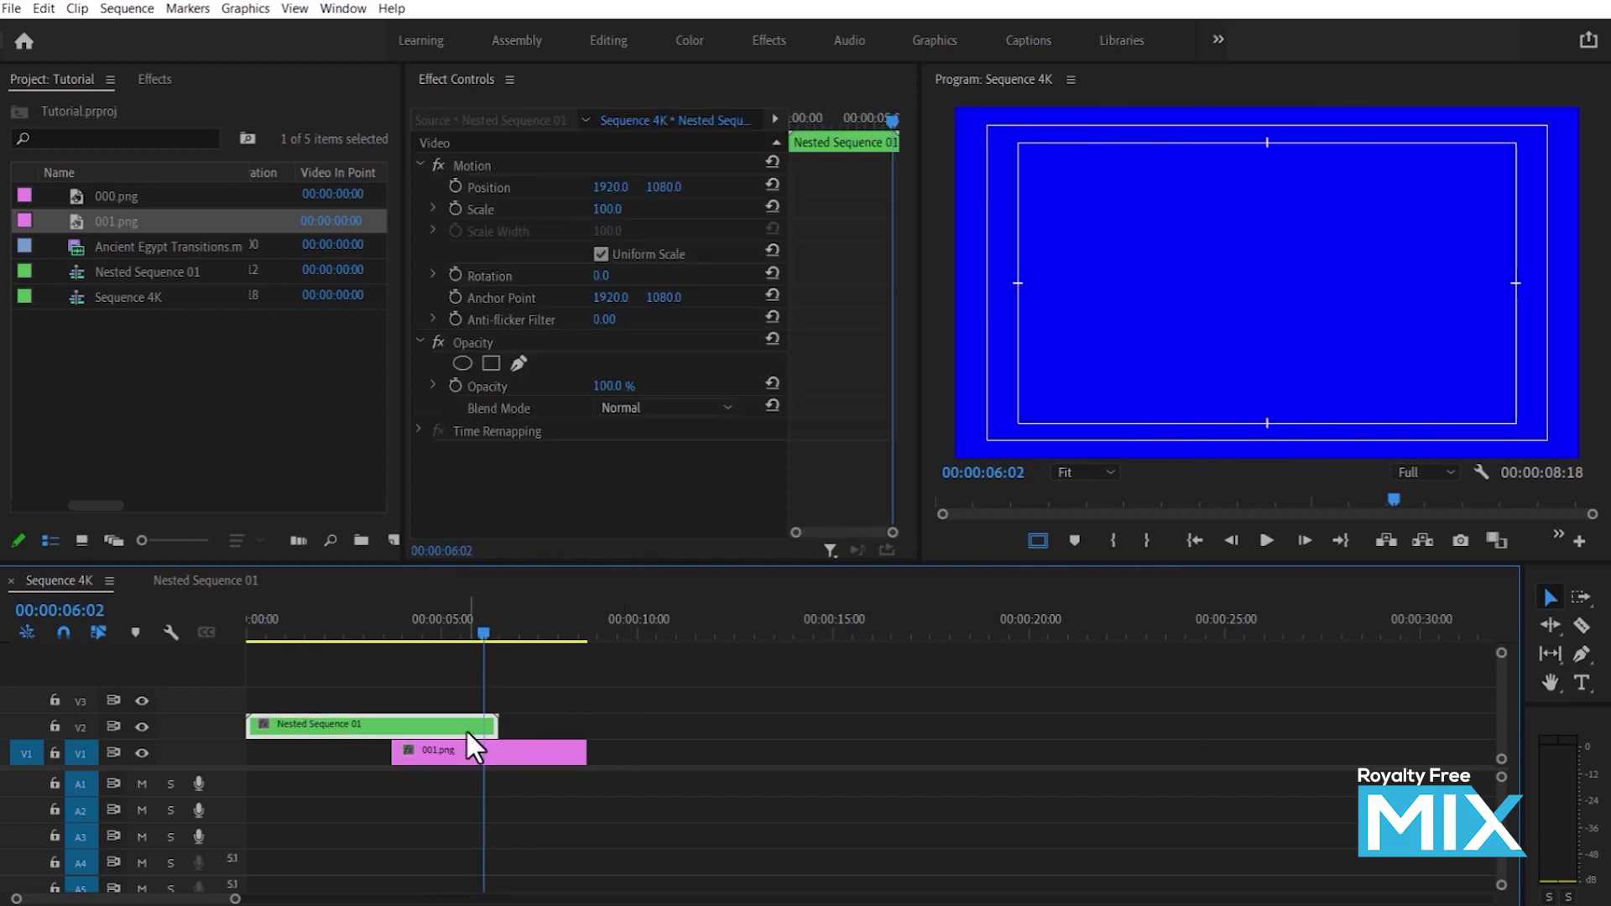
{"action": "left_click", "coordinate": [153, 79]}
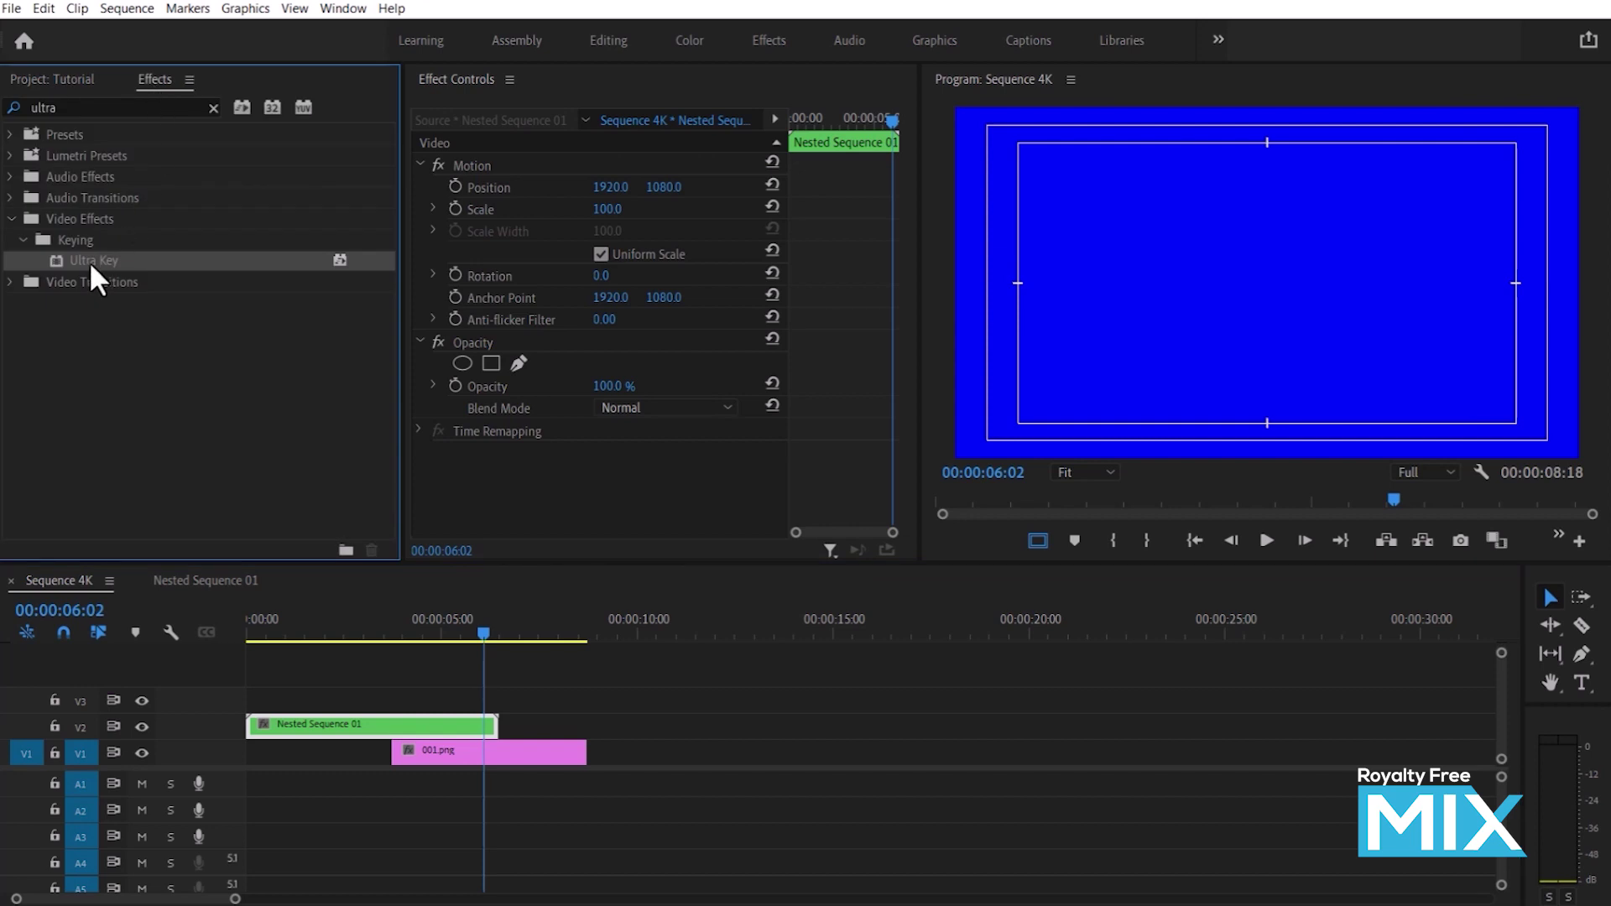
{"action": "mouse_move", "coordinate": [90, 261]}
{"action": "left_mouse_down"}
{"action": "mouse_move", "coordinate": [478, 633]}
{"action": "mouse_move", "coordinate": [456, 731]}
{"action": "left_mouse_up"}
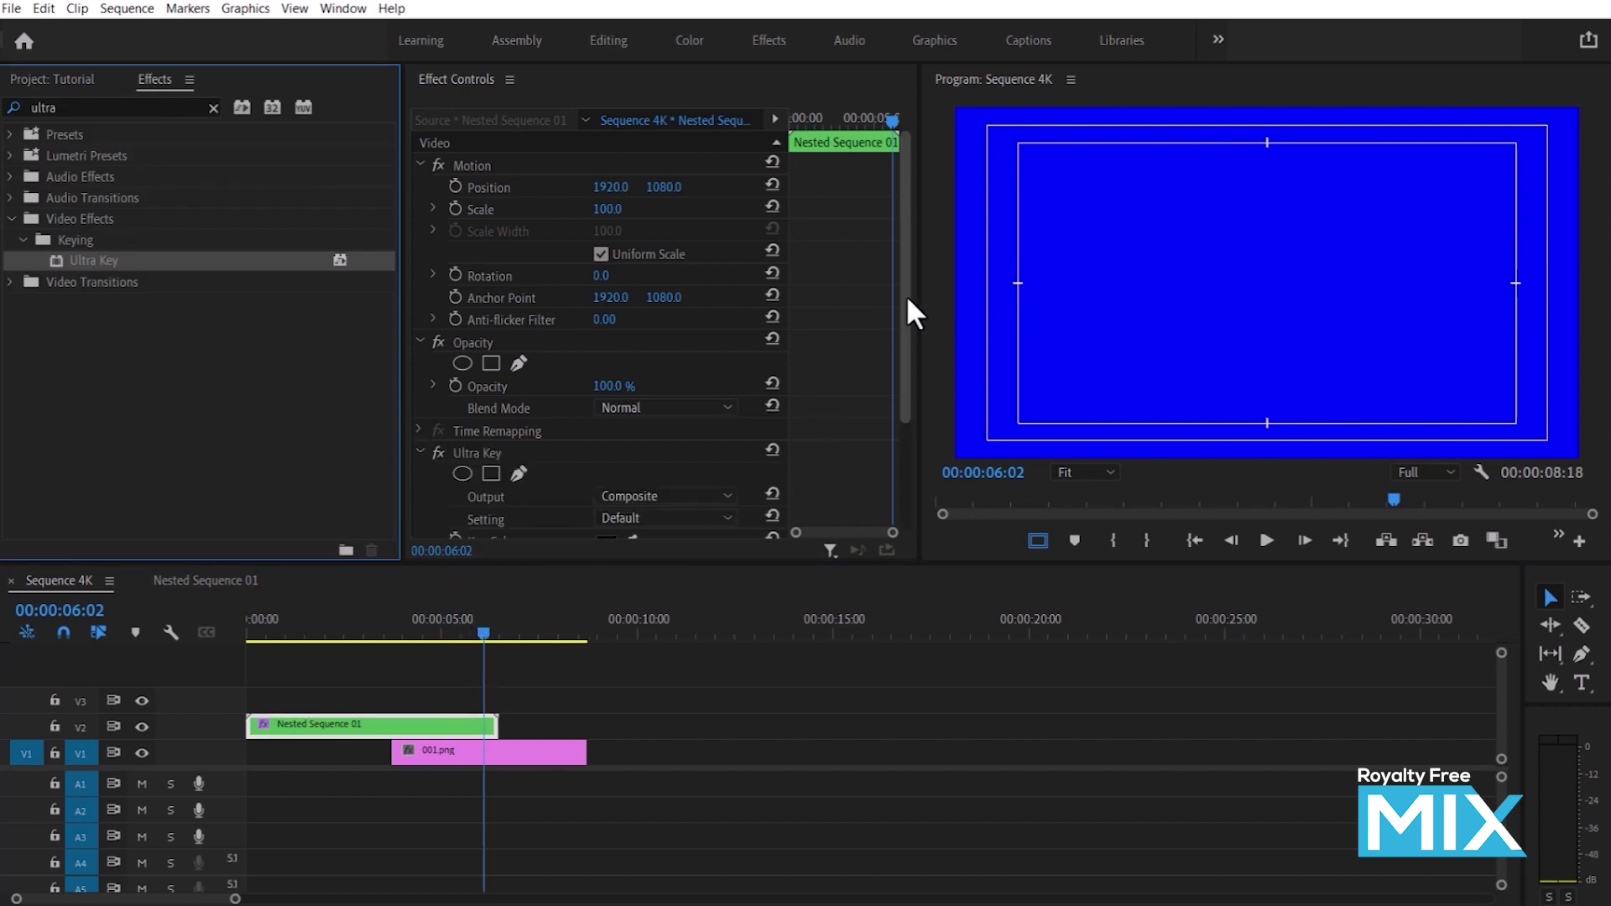
{"action": "left_click_drag", "start_coordinate": [907, 306], "coordinate": [904, 415]}
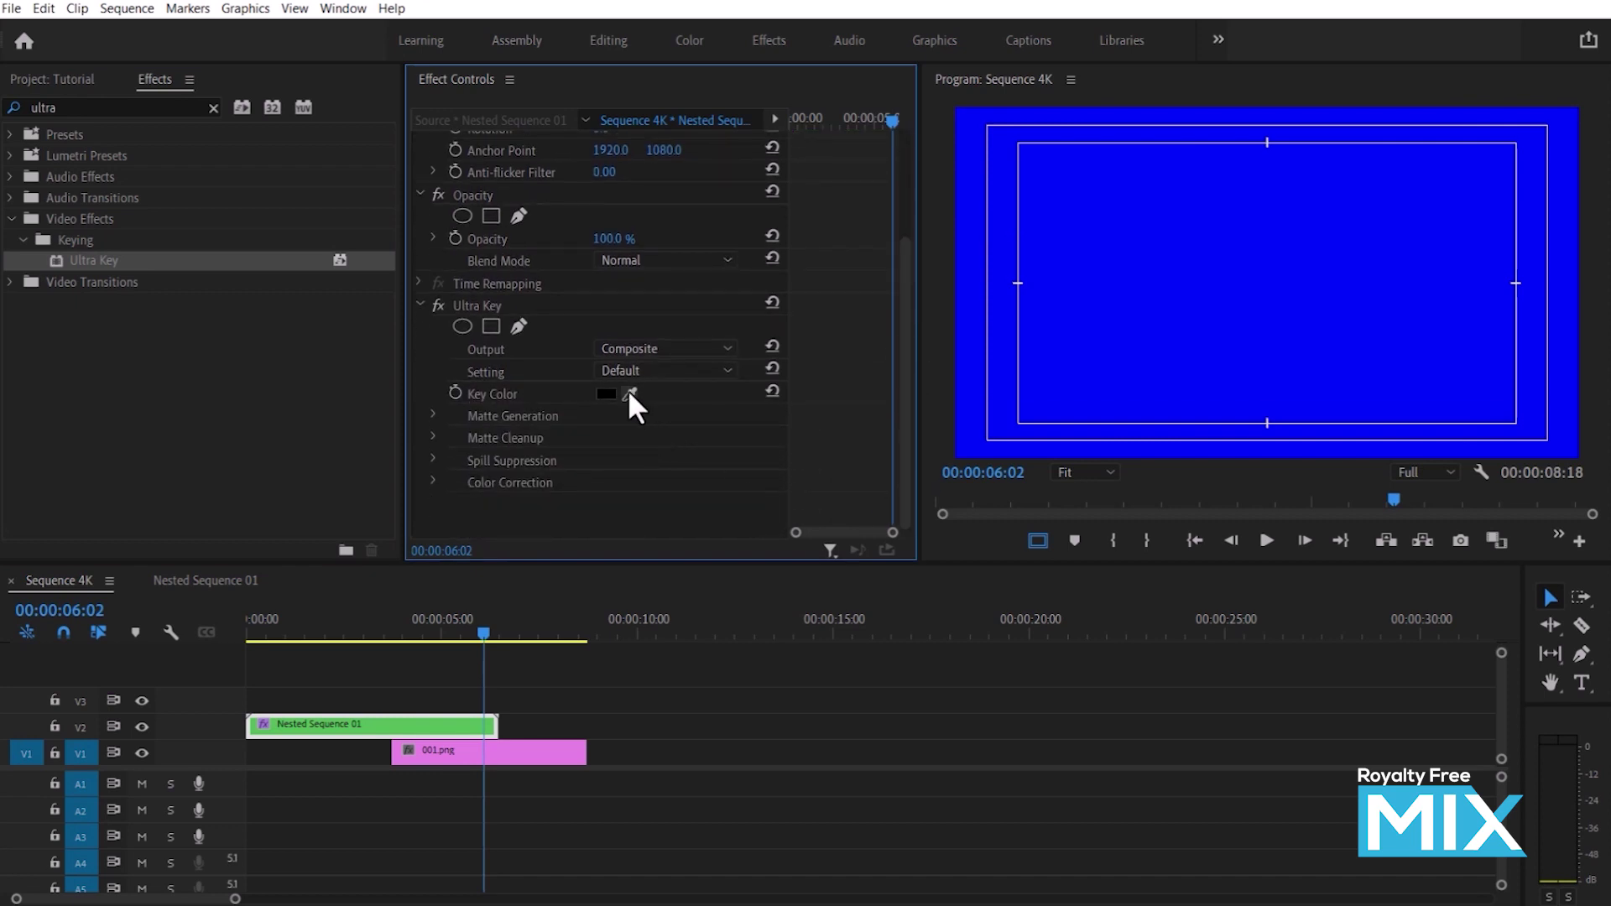
{"action": "left_click_drag", "start_coordinate": [634, 390], "coordinate": [1102, 245]}
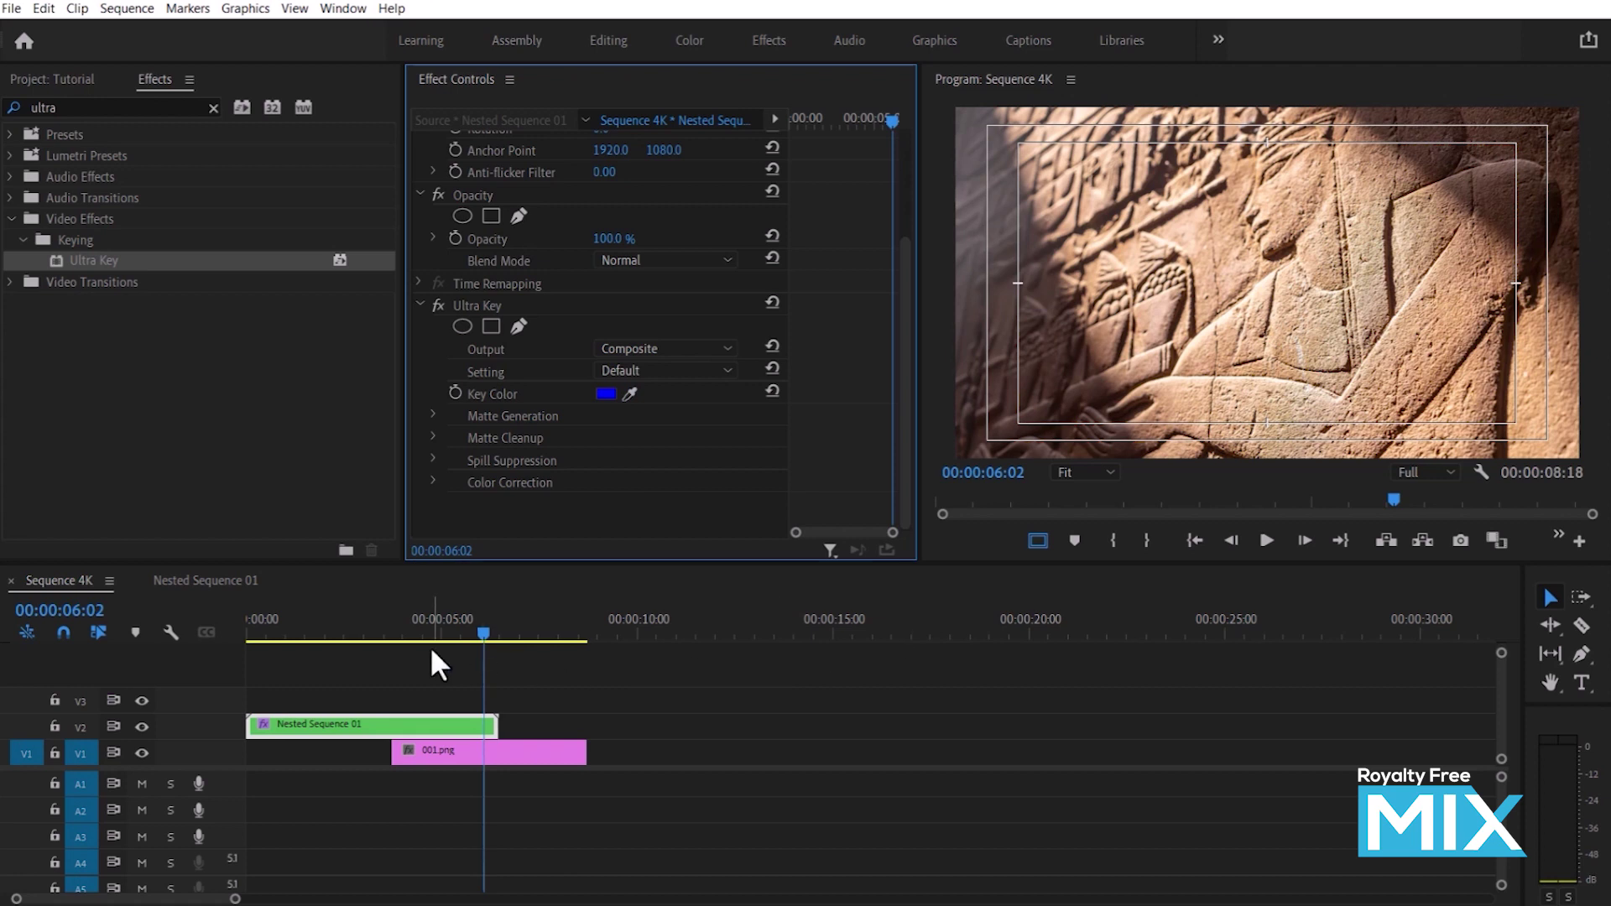
{"action": "left_click_drag", "start_coordinate": [433, 612], "coordinate": [321, 616]}
Step: Play the transition, extend 001.png to about fifteen seconds, and return to the sequence start
{"action": "left_click", "coordinate": [740, 733]}
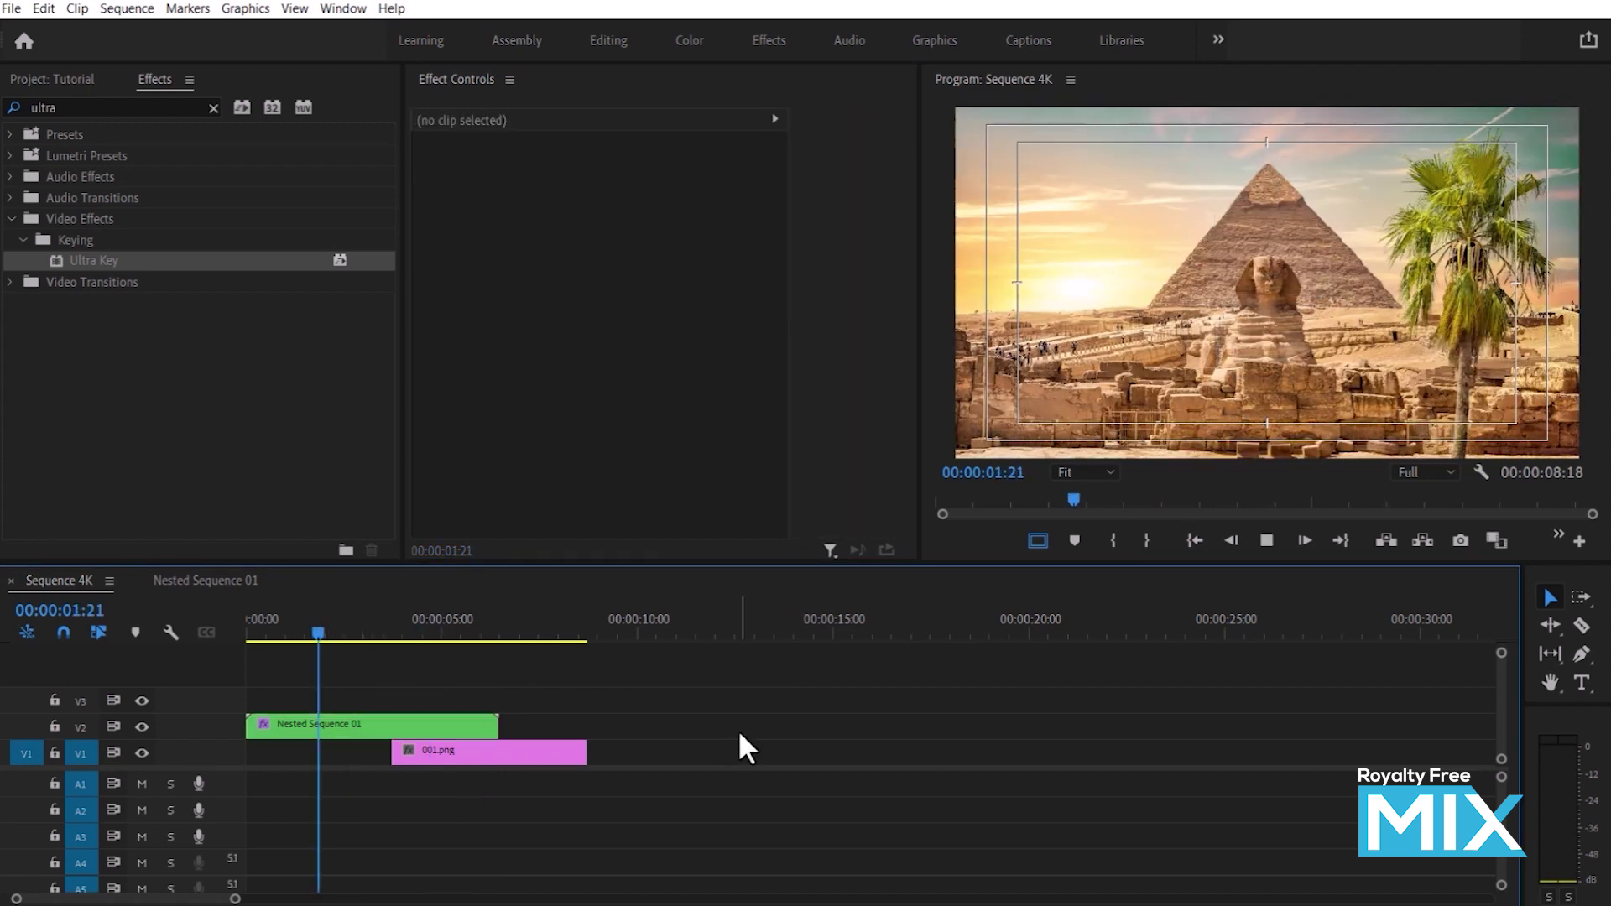
{"action": "key", "text": "space"}
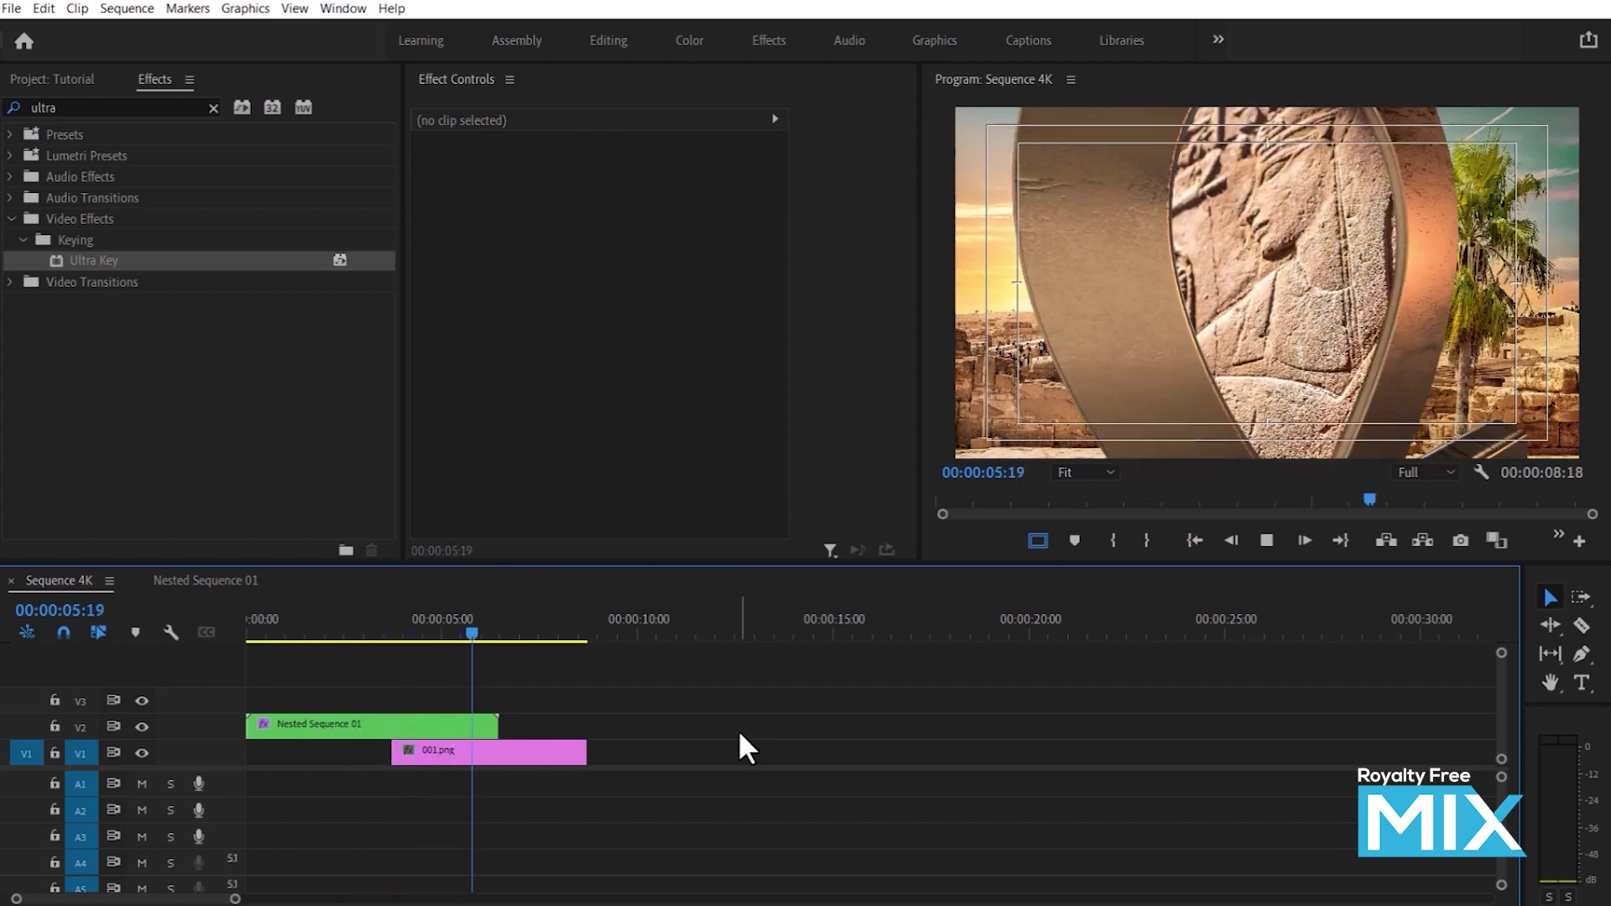
{"action": "key", "text": "space"}
{"action": "left_click_drag", "start_coordinate": [577, 753], "coordinate": [838, 753]}
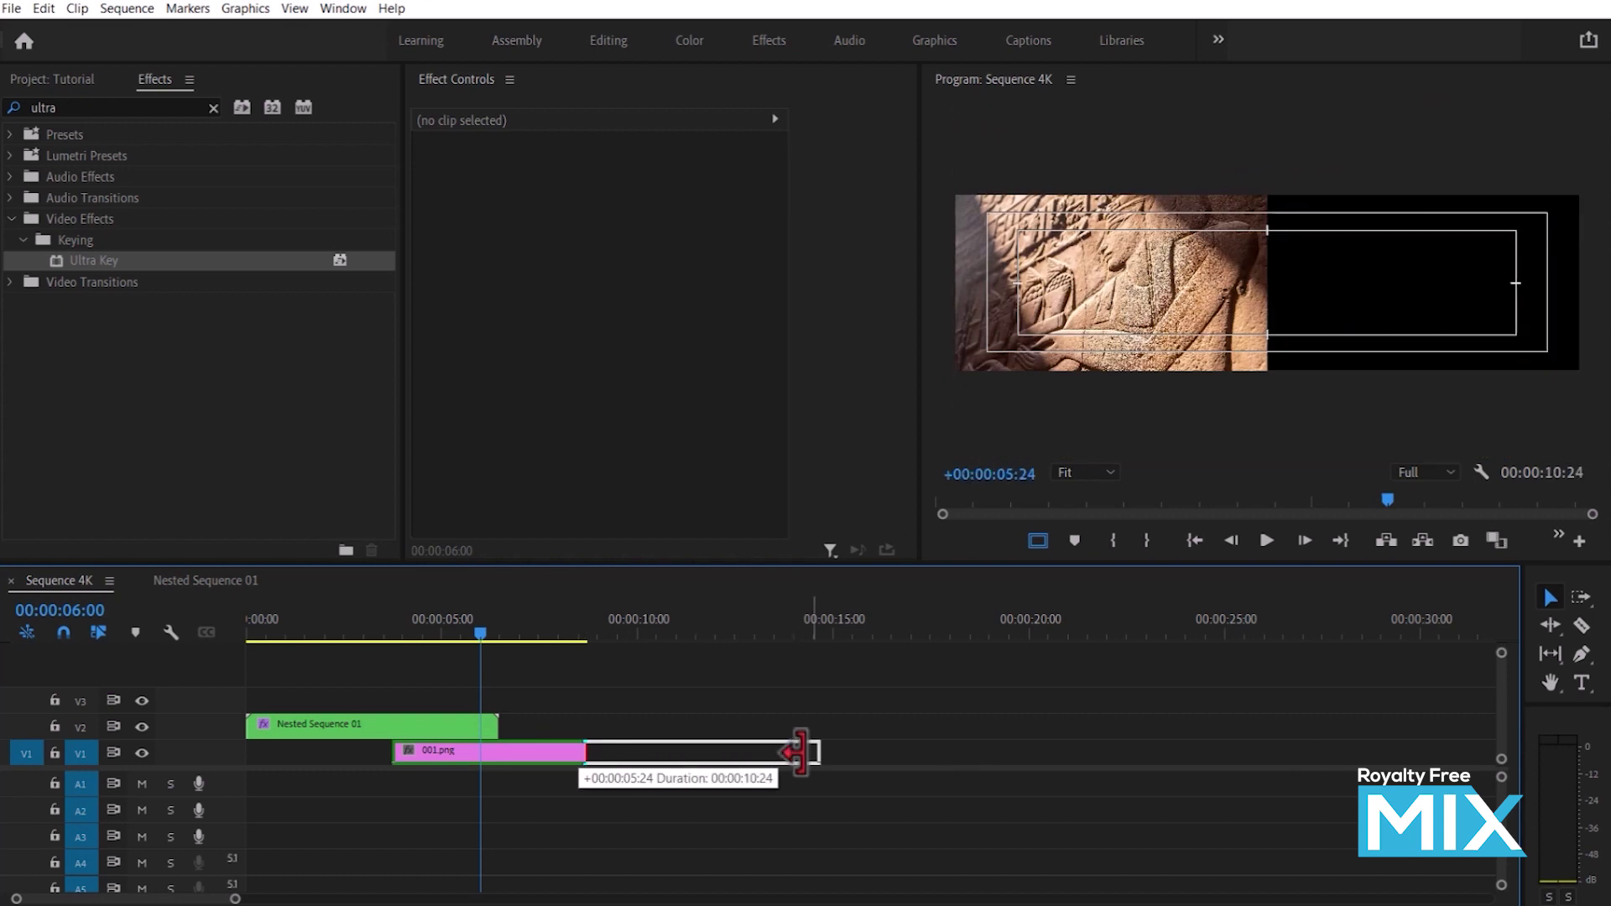
{"action": "left_click_drag", "start_coordinate": [415, 633], "coordinate": [8, 665]}
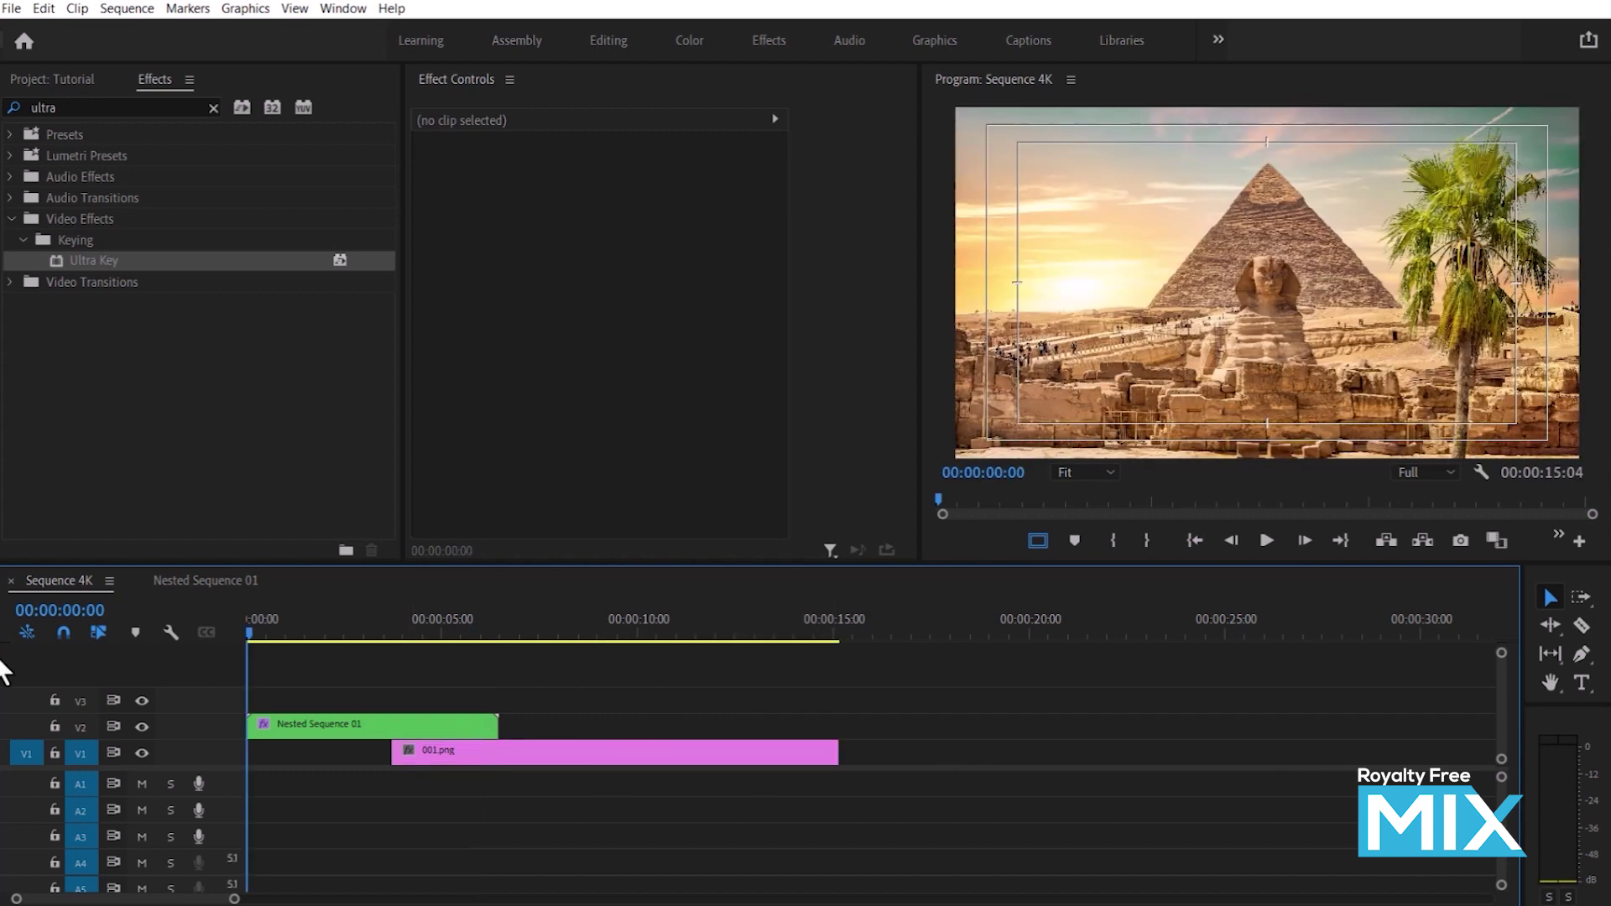